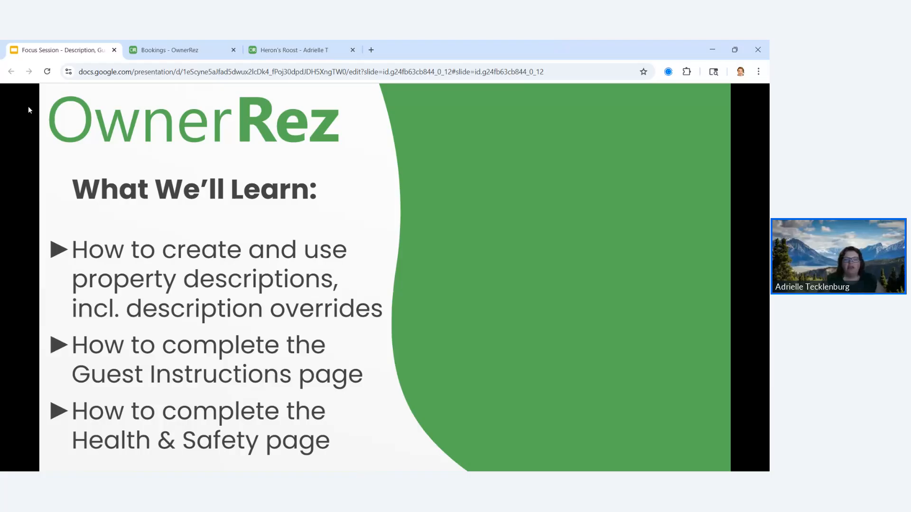
# Switch to OwnerRez, open the Heron's Roost property from the properties list and dismiss the webinar announcement.
pyautogui.click(178, 52)
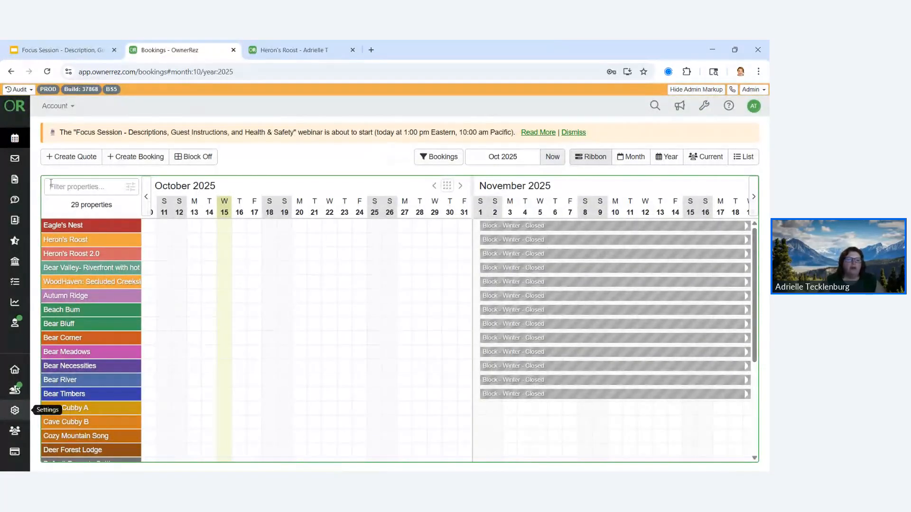
pyautogui.click(14, 373)
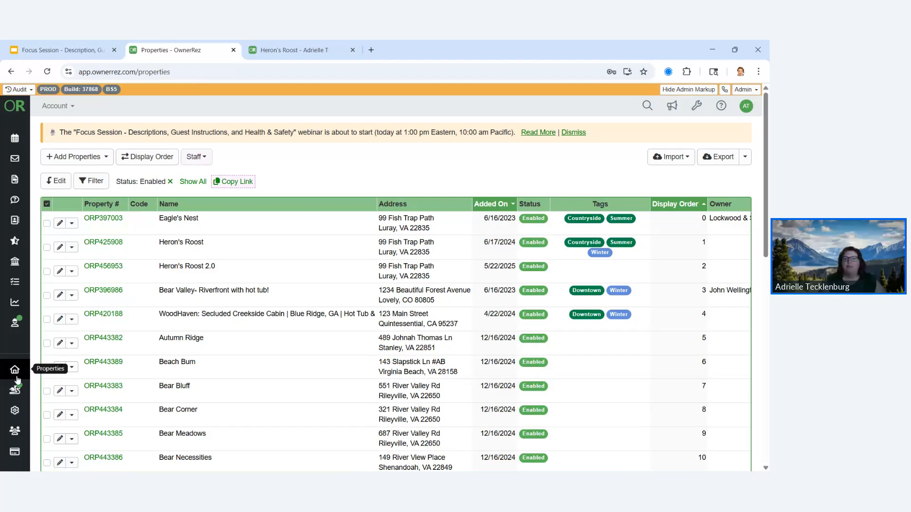
pyautogui.click(333, 252)
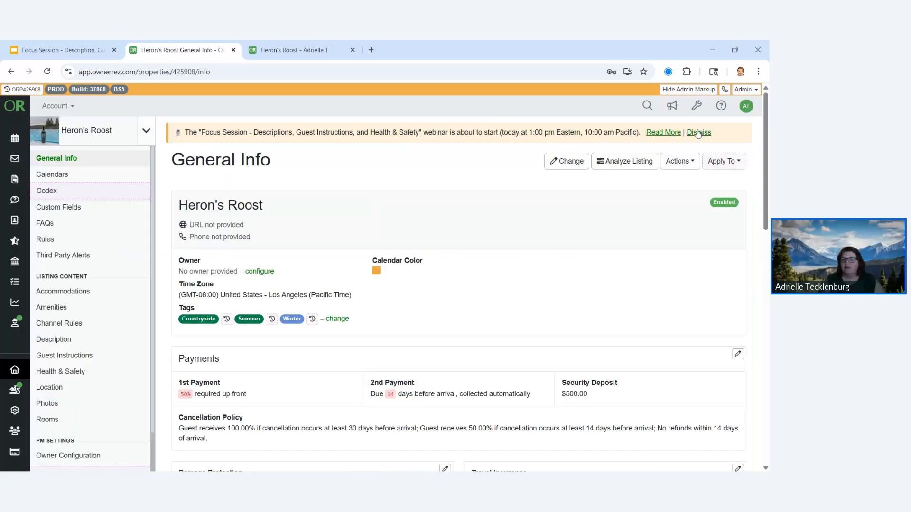
pyautogui.click(702, 133)
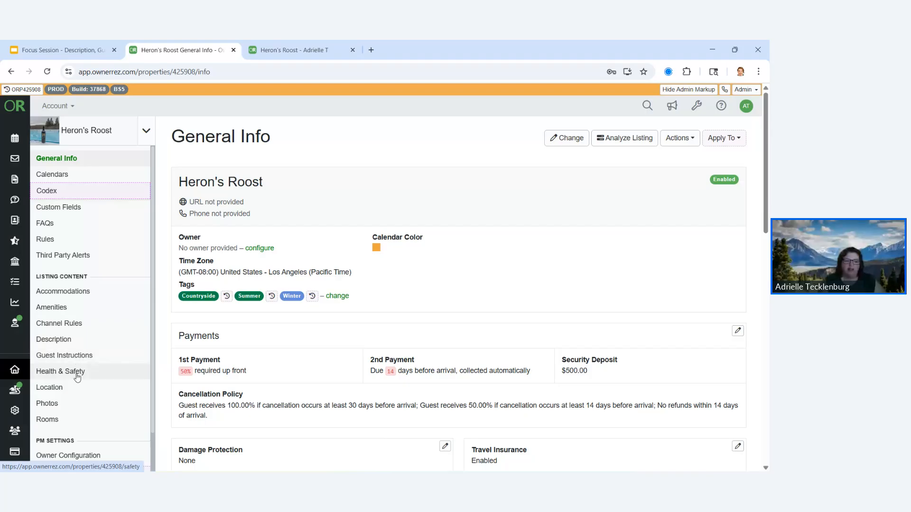
# Open the default descriptions of Heron's Roost for editing.
pyautogui.click(78, 342)
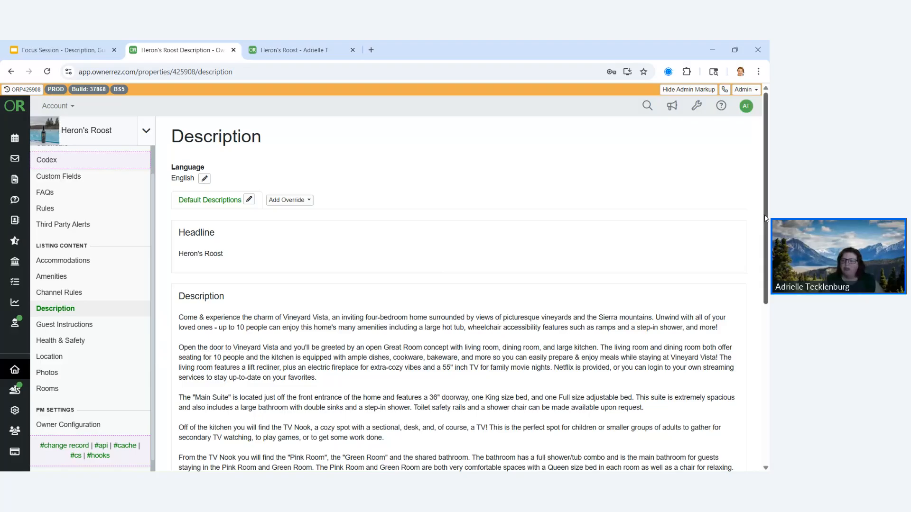
pyautogui.moveTo(766, 218)
pyautogui.mouseDown()
pyautogui.moveTo(766, 382)
pyautogui.moveTo(760, 208)
pyautogui.mouseUp()
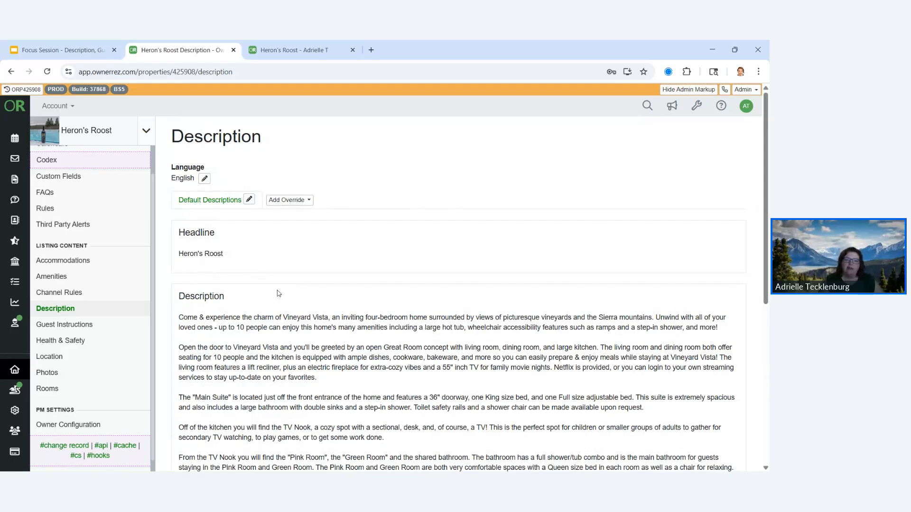
pyautogui.click(248, 200)
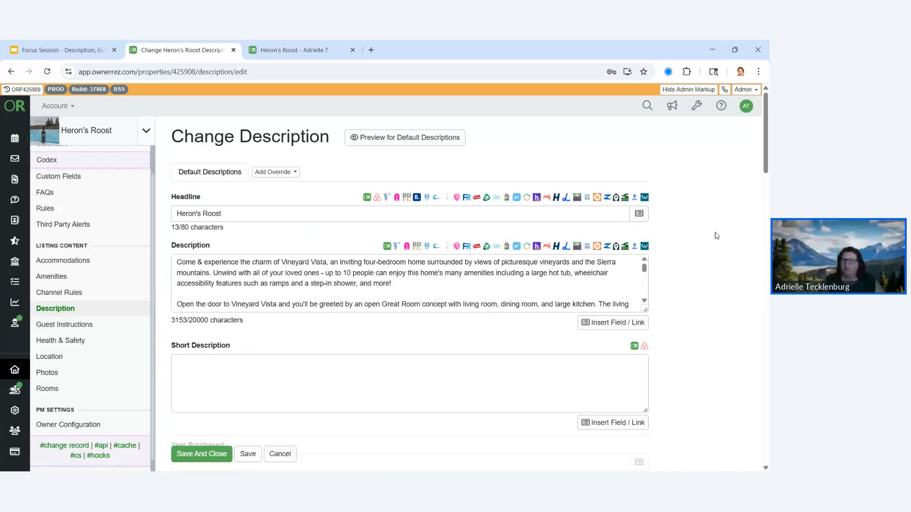
# Check Airbnb's headline requirements and extend the headline to "Heron's Roost | Beautiful Country Home!".
pyautogui.moveTo(766, 143)
pyautogui.mouseDown()
pyautogui.moveTo(762, 174)
pyautogui.moveTo(762, 144)
pyautogui.mouseUp()
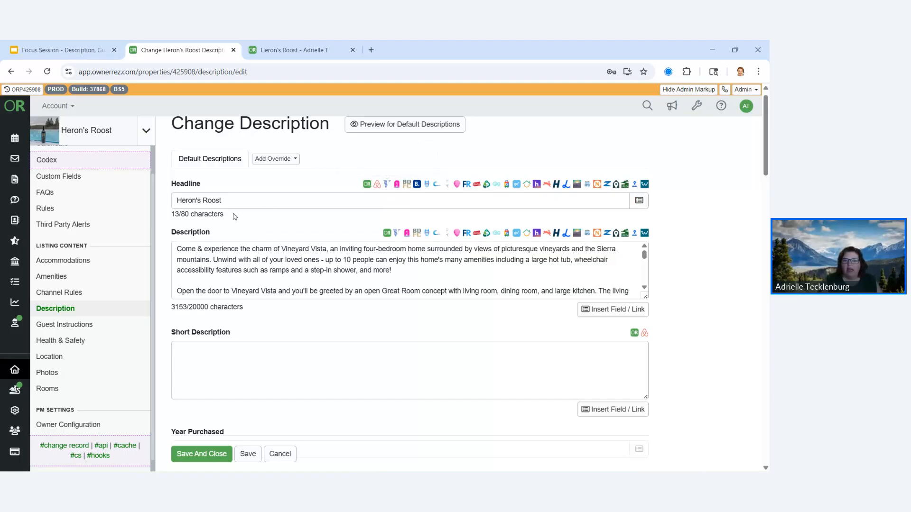
pyautogui.moveTo(385, 189)
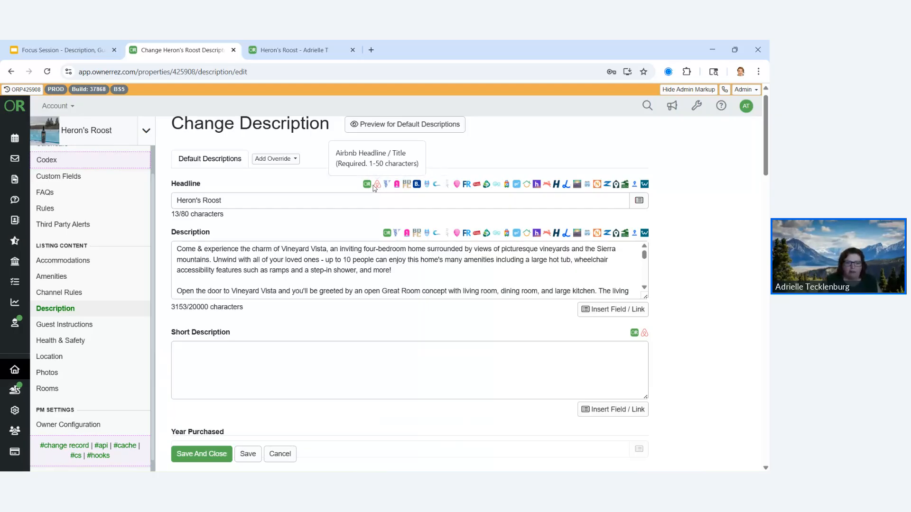
pyautogui.click(285, 201)
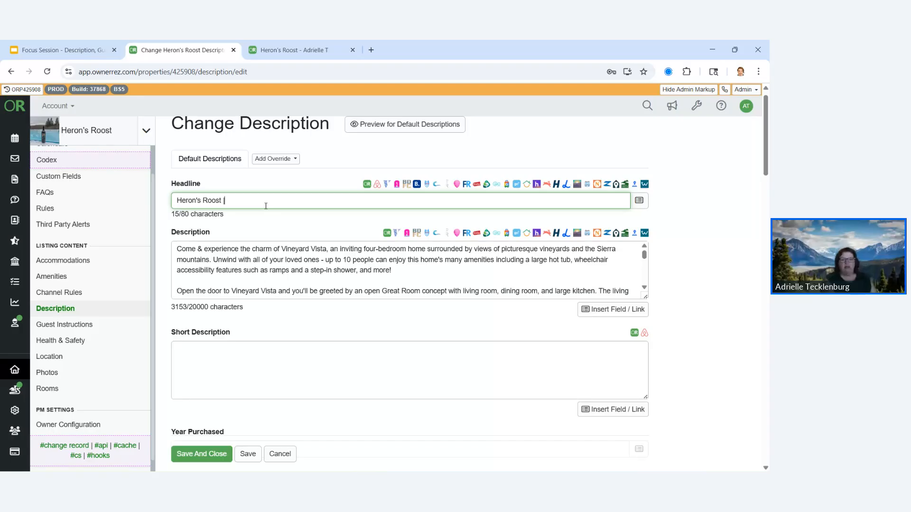
pyautogui.write('| Beautifual')
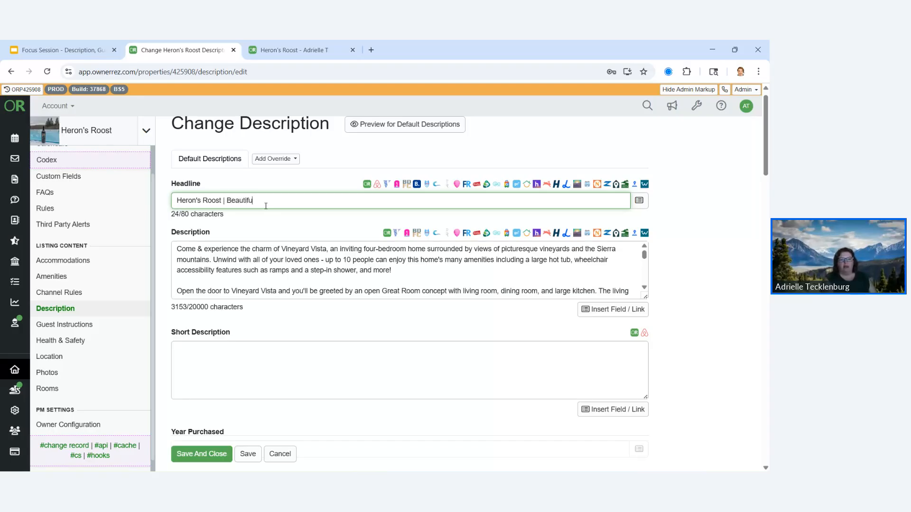
pyautogui.press('BackSpace')
pyautogui.press('BackSpace')
pyautogui.write('l Co')
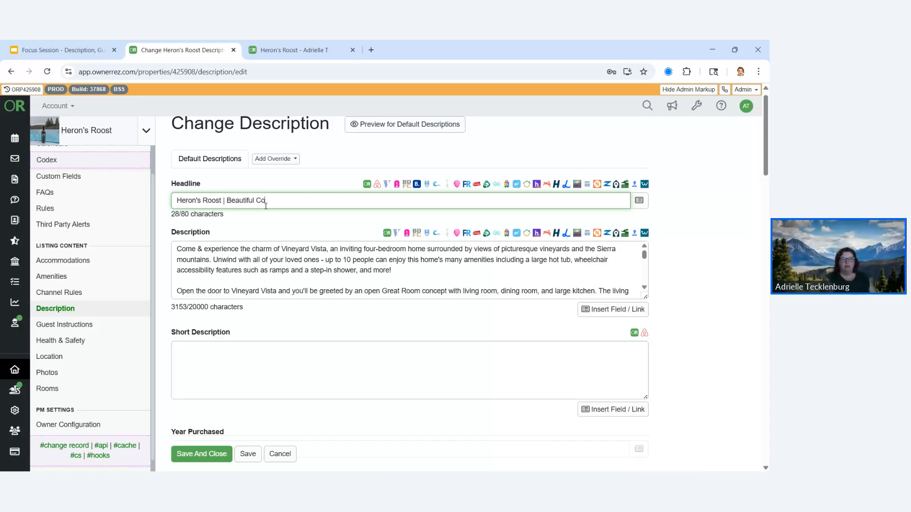
pyautogui.write('untry Home!')
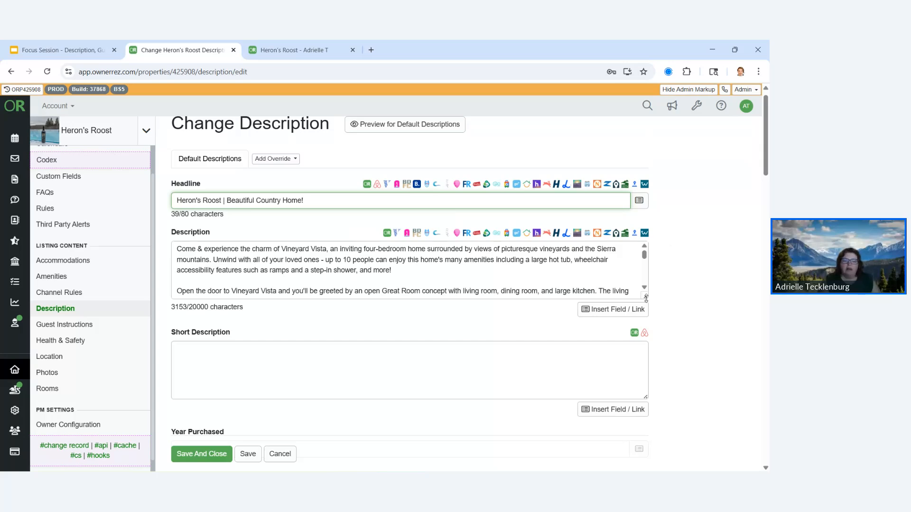
# Enlarge the main Description text box and look through the full property description from beginning to end.
pyautogui.moveTo(646, 298); pyautogui.dragTo(647, 388)
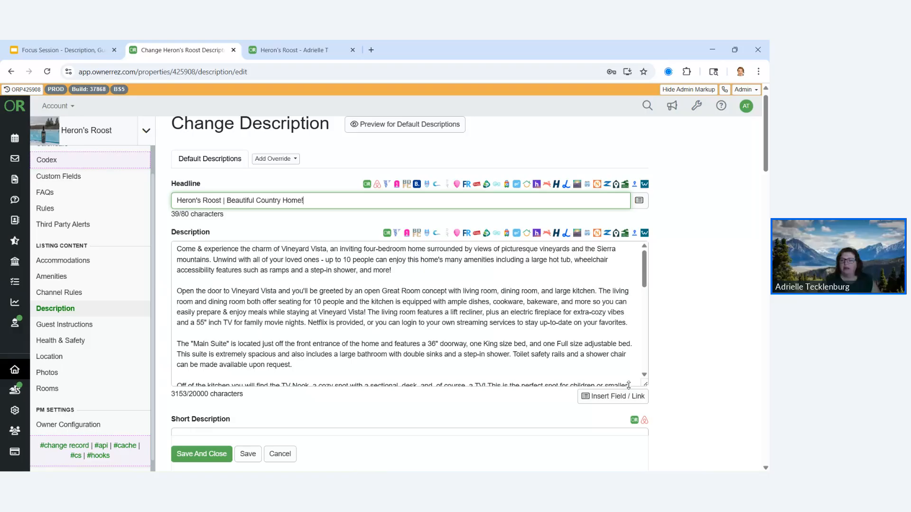
pyautogui.click(700, 326)
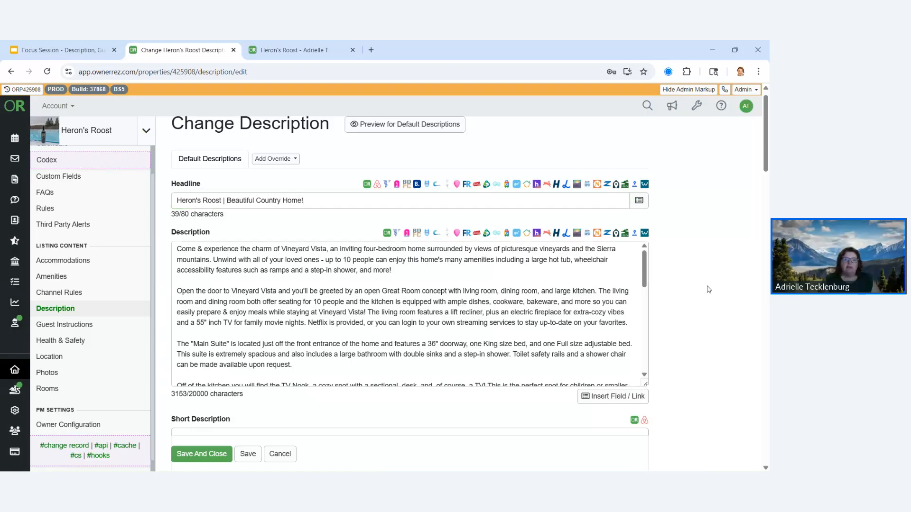
pyautogui.scroll(-1, 708, 289)
pyautogui.moveTo(177, 198); pyautogui.dragTo(561, 329)
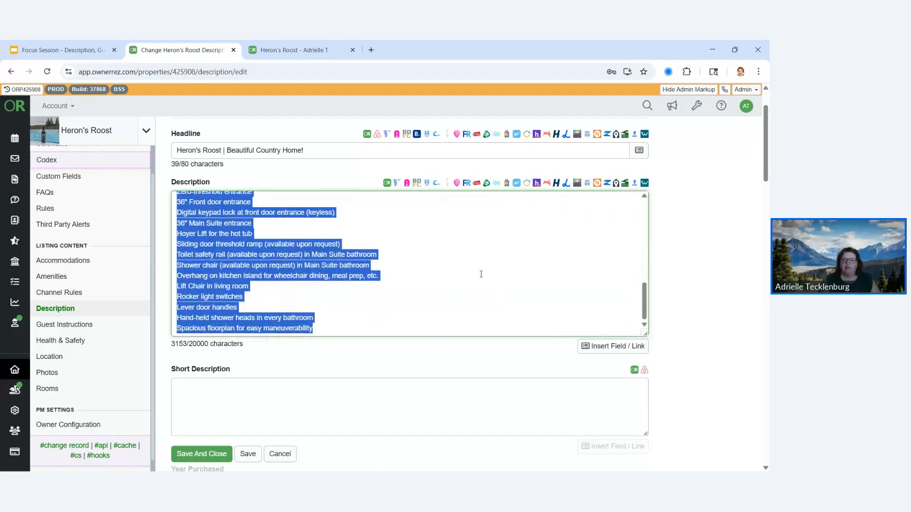
pyautogui.click(481, 274)
pyautogui.moveTo(644, 302); pyautogui.dragTo(645, 208)
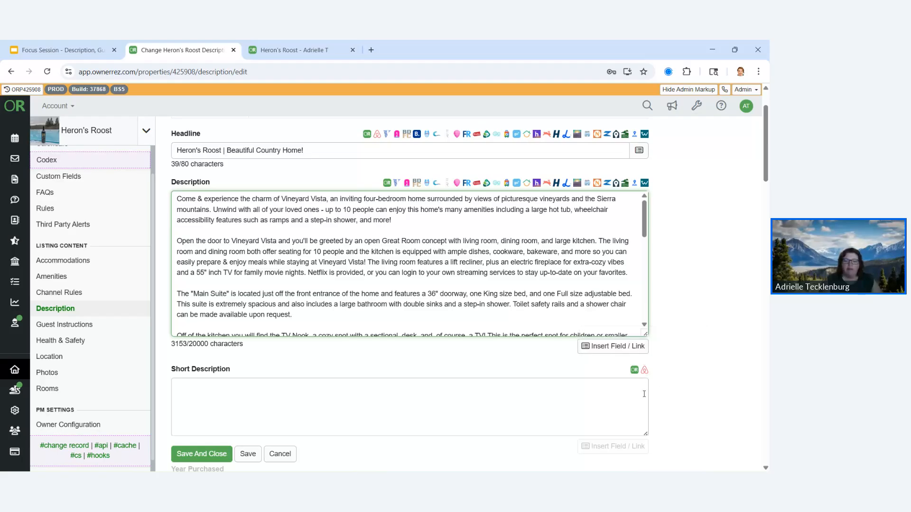
# Copy the opening paragraph of the Description, starting "Come & experience the charm of Vineyard Vista", into the Short Description.
pyautogui.scroll(-1, 616, 379)
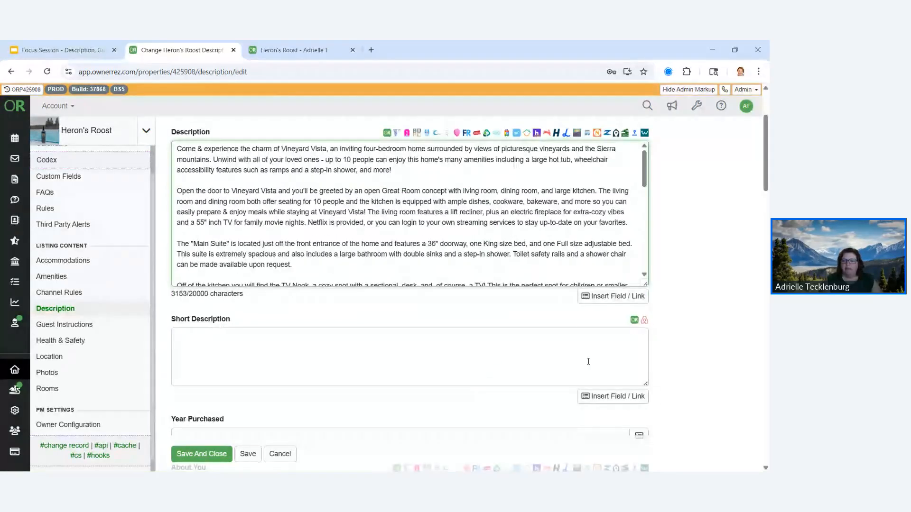
pyautogui.moveTo(644, 323)
pyautogui.scroll(1, 497, 178)
pyautogui.moveTo(391, 221); pyautogui.dragTo(165, 195)
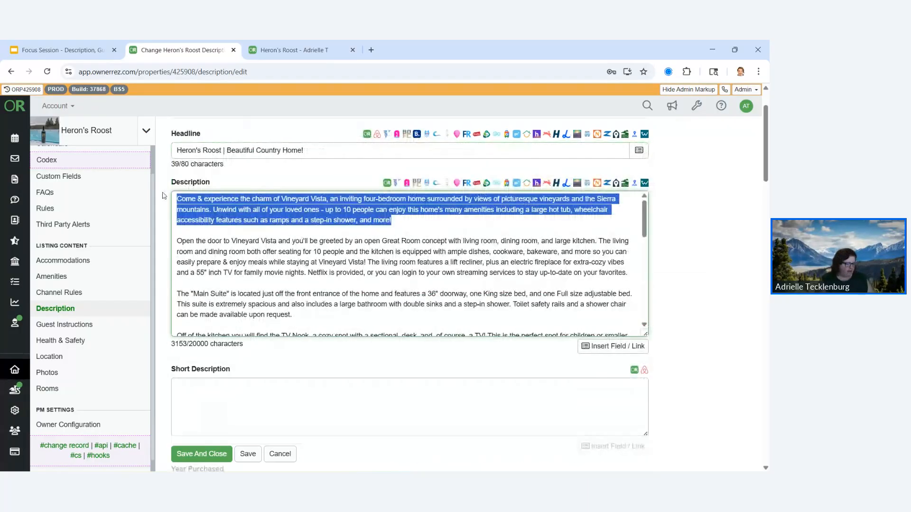
pyautogui.hotkey('ctrl', 'c')
pyautogui.click(433, 365)
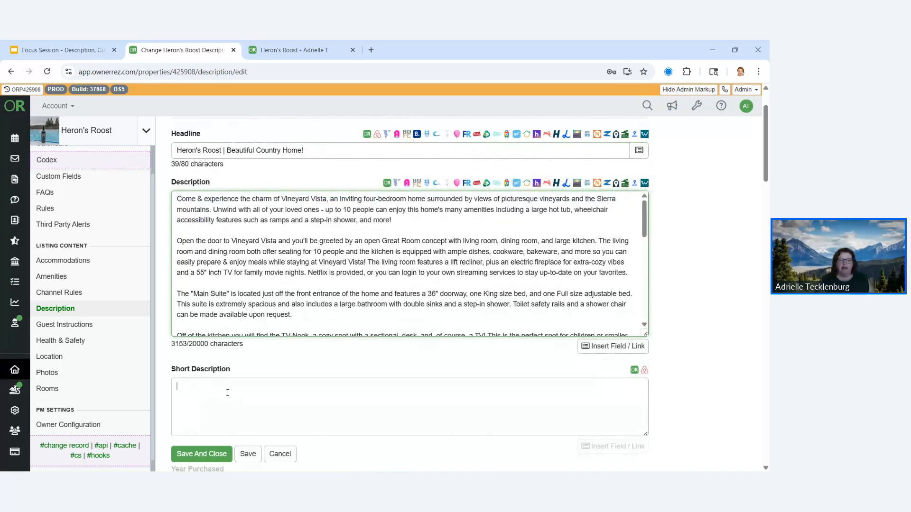
pyautogui.hotkey('ctrl', 'v')
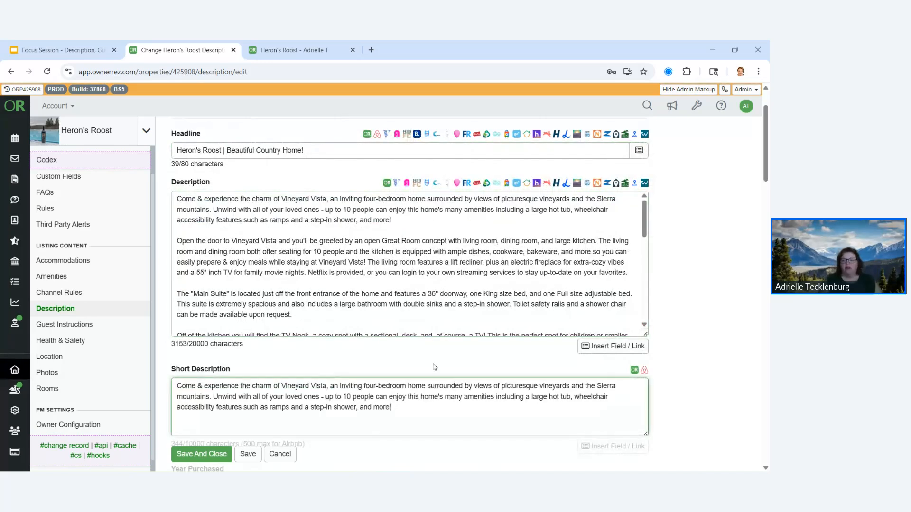
pyautogui.click(704, 393)
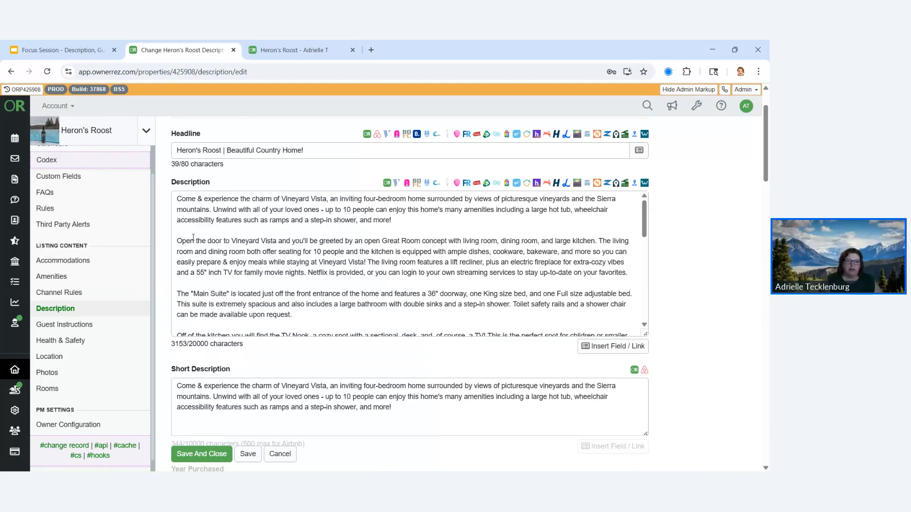
# Copy the Description text from "Open the door to Vineyard Vista" through the deck and backyard paragraph into The Space.
pyautogui.moveTo(171, 237); pyautogui.dragTo(564, 208)
pyautogui.click(721, 291)
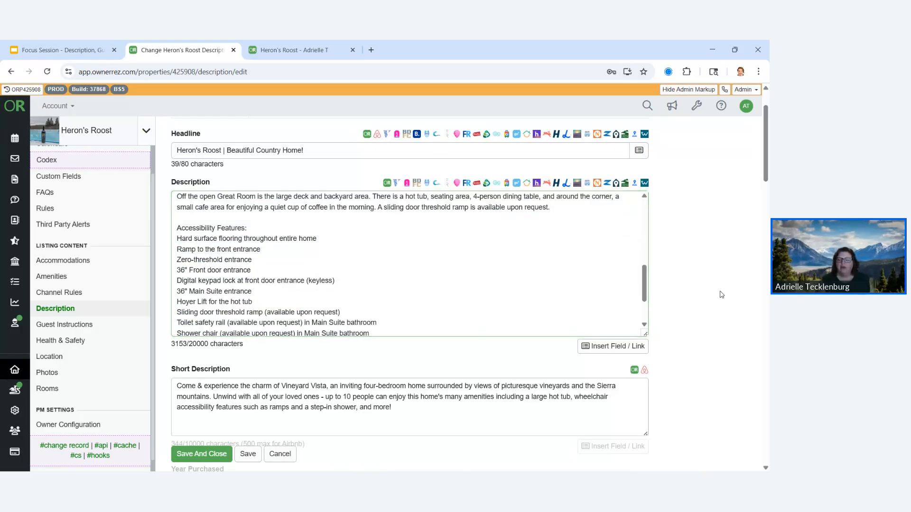
pyautogui.scroll(-6, 717, 285)
pyautogui.scroll(-9, 717, 282)
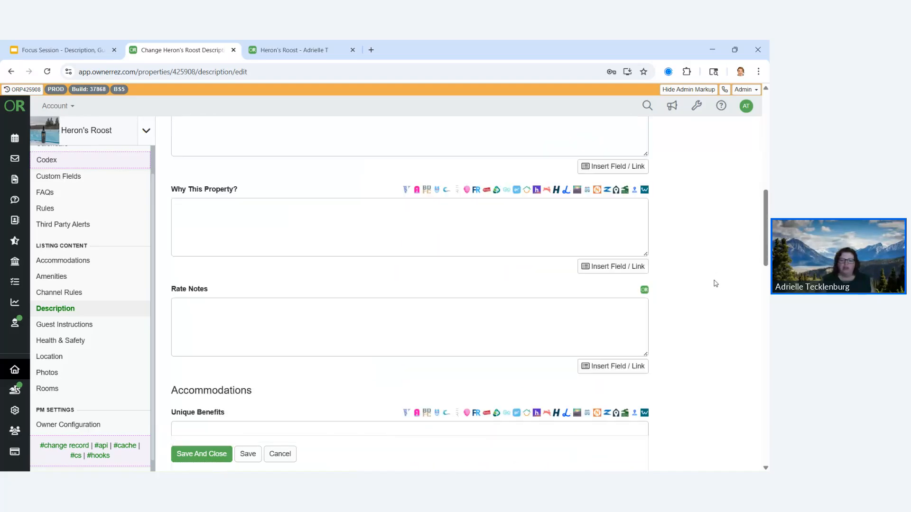
pyautogui.scroll(-3, 717, 280)
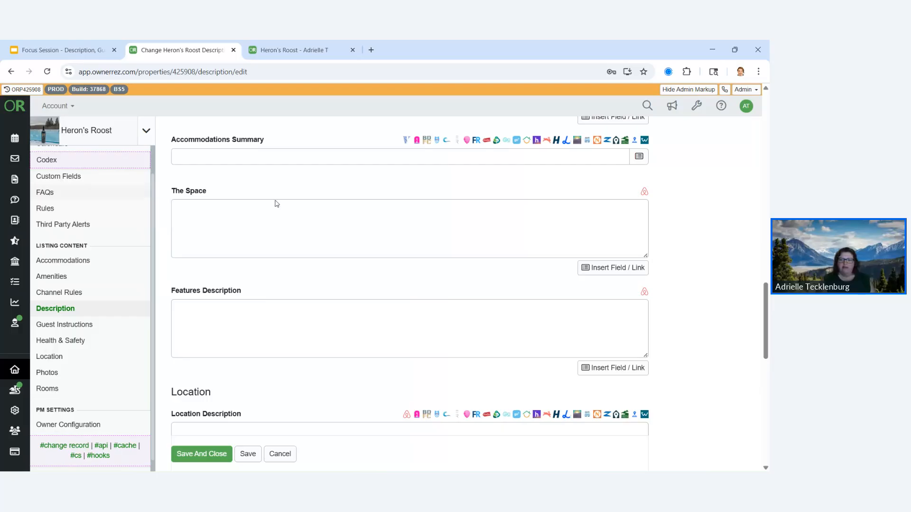
pyautogui.click(385, 223)
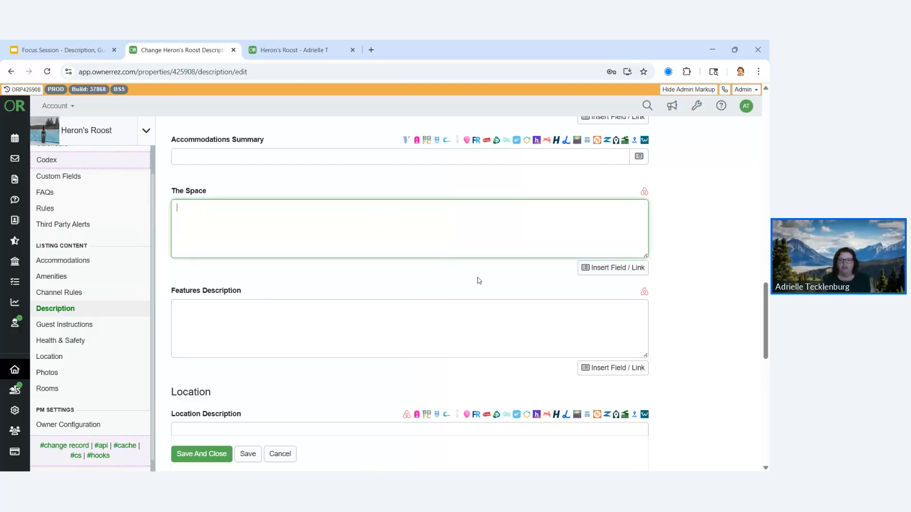
pyautogui.hotkey('ctrl', 'v')
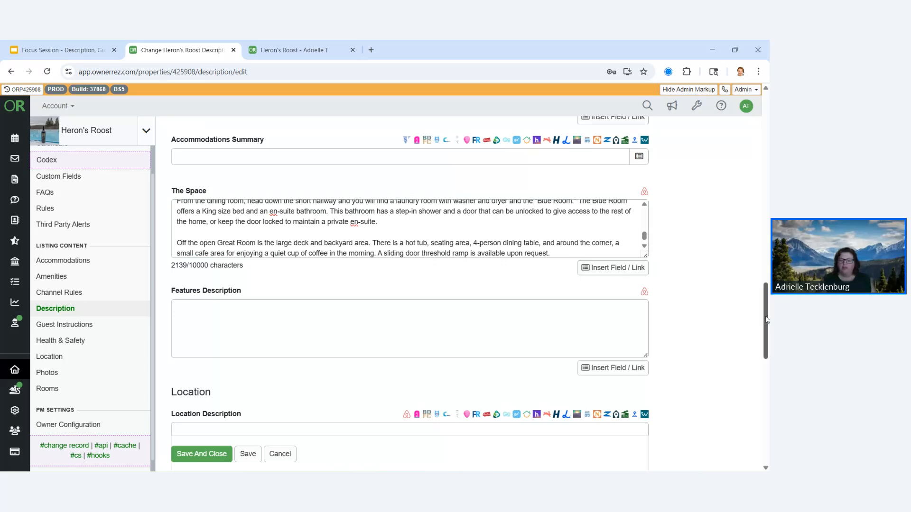
# Copy the "Accessibility Features" list from the end of the main Description into the Features Description.
pyautogui.moveTo(764, 317); pyautogui.dragTo(768, 149)
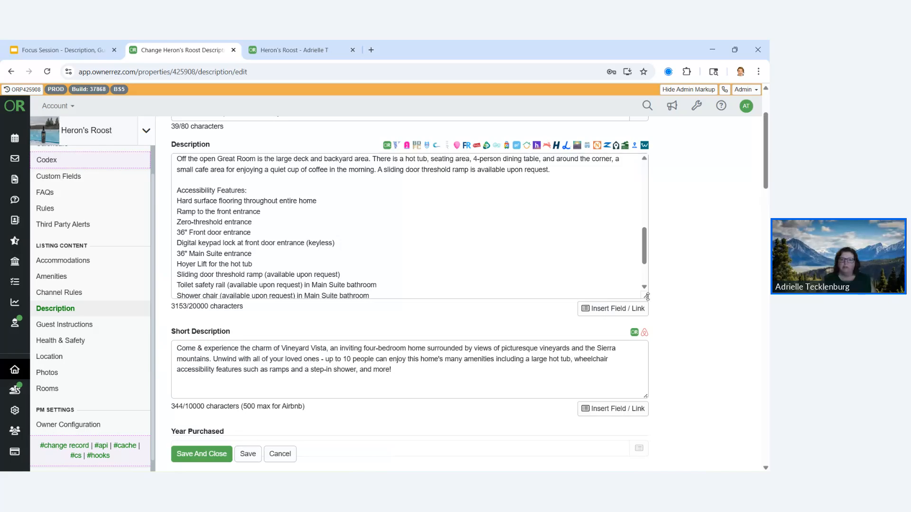
pyautogui.moveTo(645, 294); pyautogui.dragTo(654, 385)
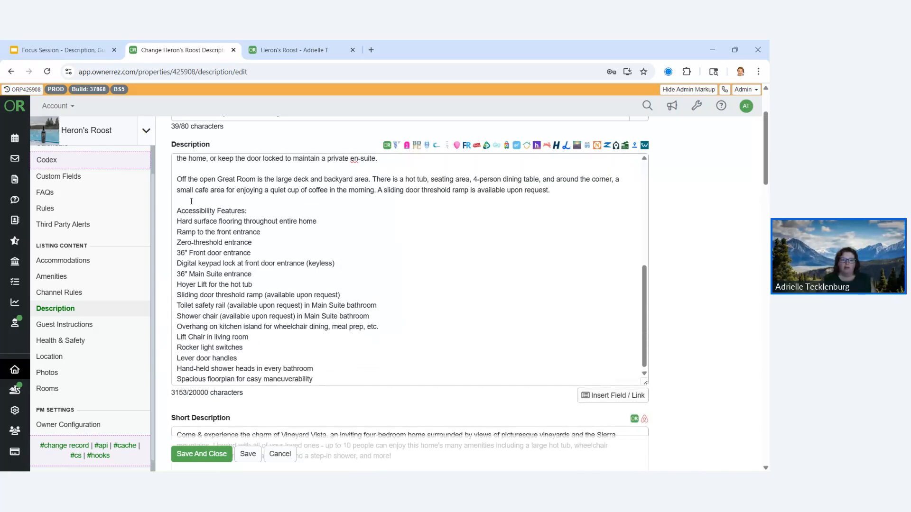
pyautogui.moveTo(175, 213); pyautogui.dragTo(332, 381)
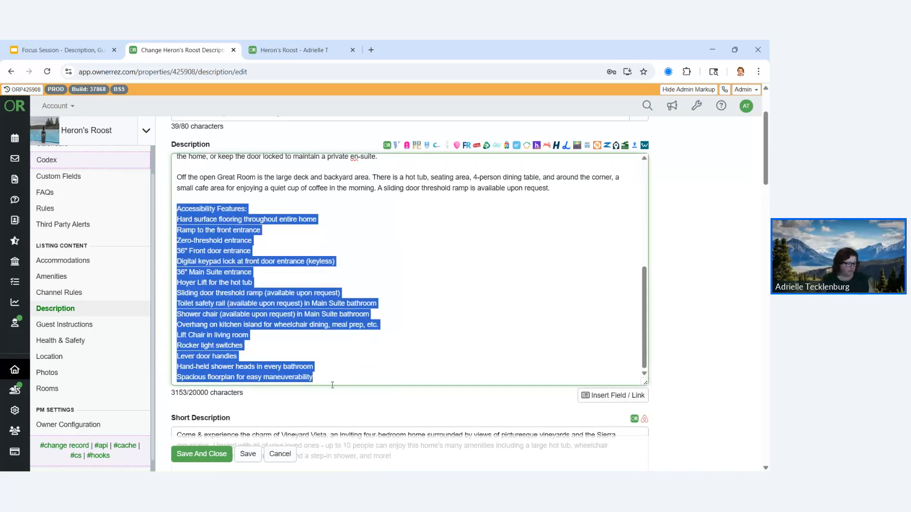
pyautogui.scroll(-20, 732, 291)
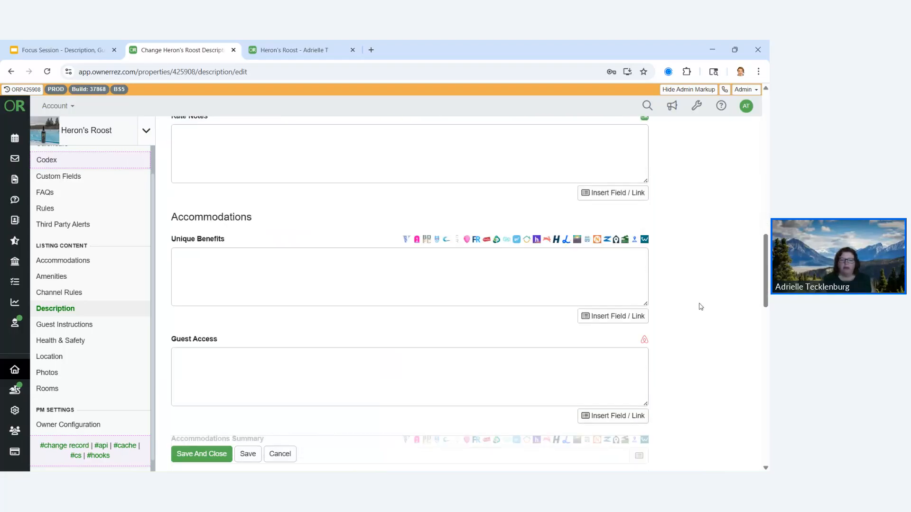
pyautogui.click(388, 220)
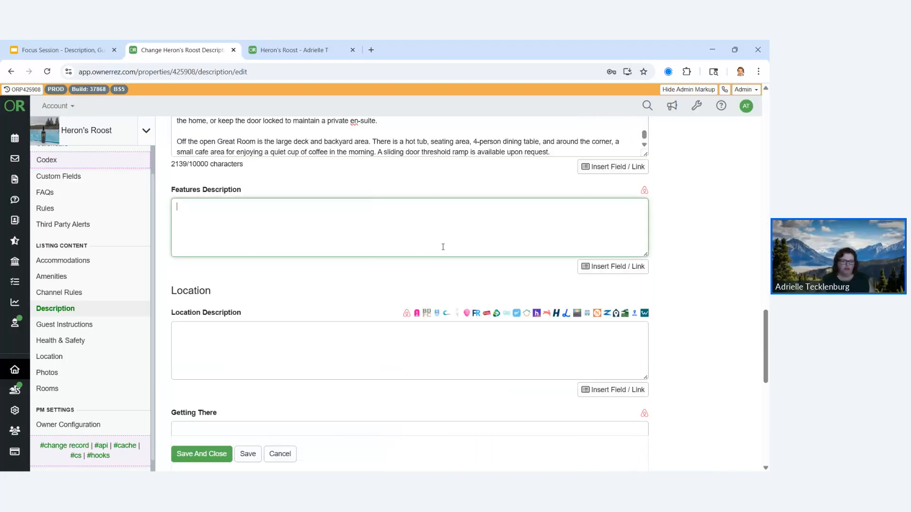
pyautogui.hotkey('ctrl', 'v')
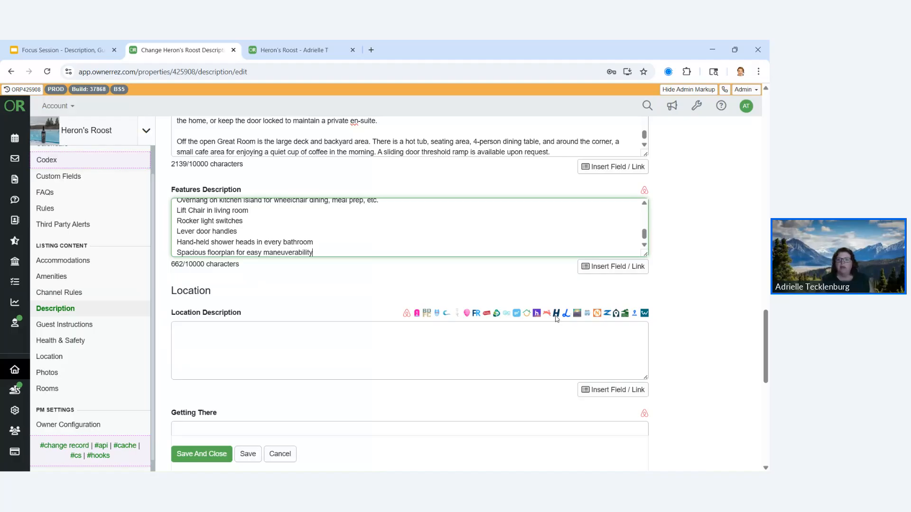
pyautogui.click(685, 287)
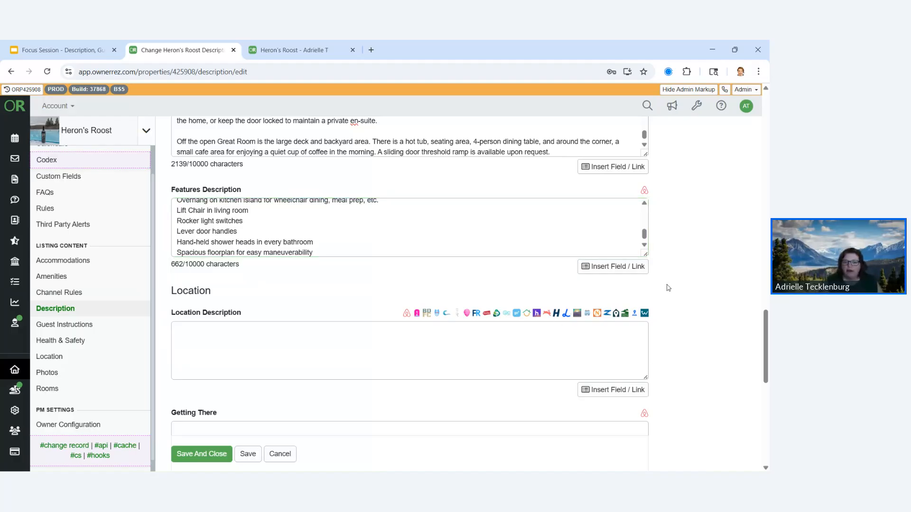
pyautogui.scroll(-2, 727, 294)
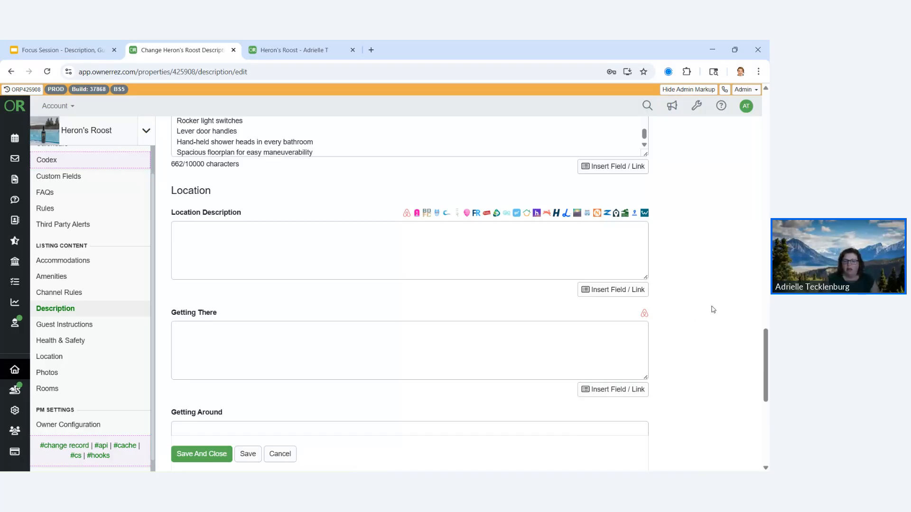
# Review the description fields from the Short Description down through The Space and Features Description.
pyautogui.scroll(6, 721, 280)
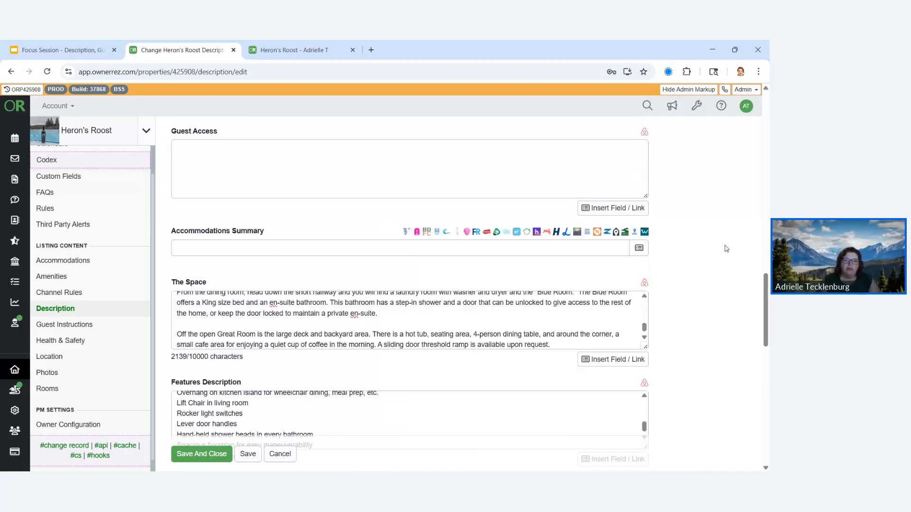
pyautogui.scroll(15, 725, 248)
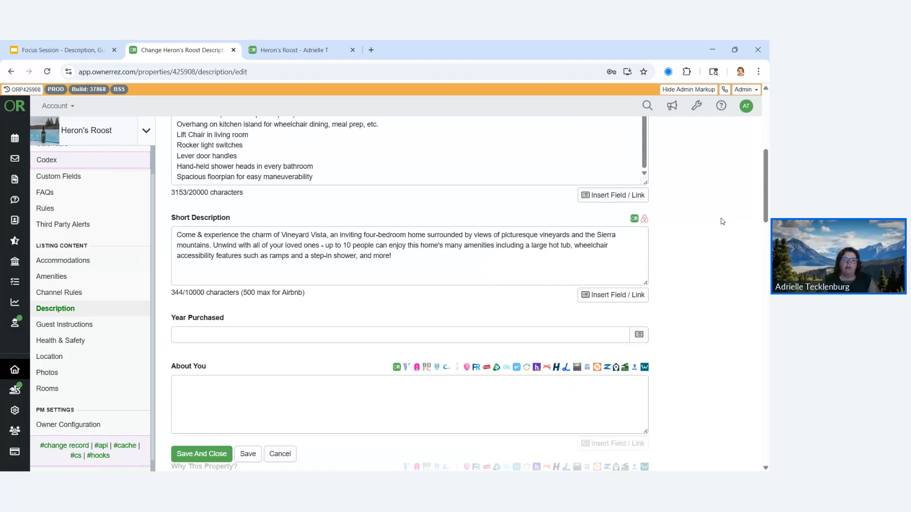
pyautogui.scroll(2, 721, 221)
pyautogui.scroll(-5, 723, 223)
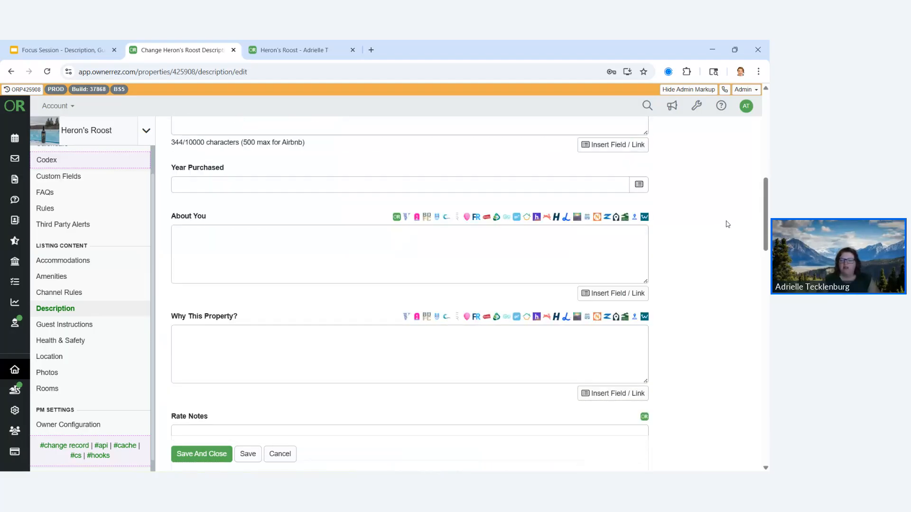
pyautogui.scroll(-2, 727, 224)
pyautogui.scroll(-5, 720, 237)
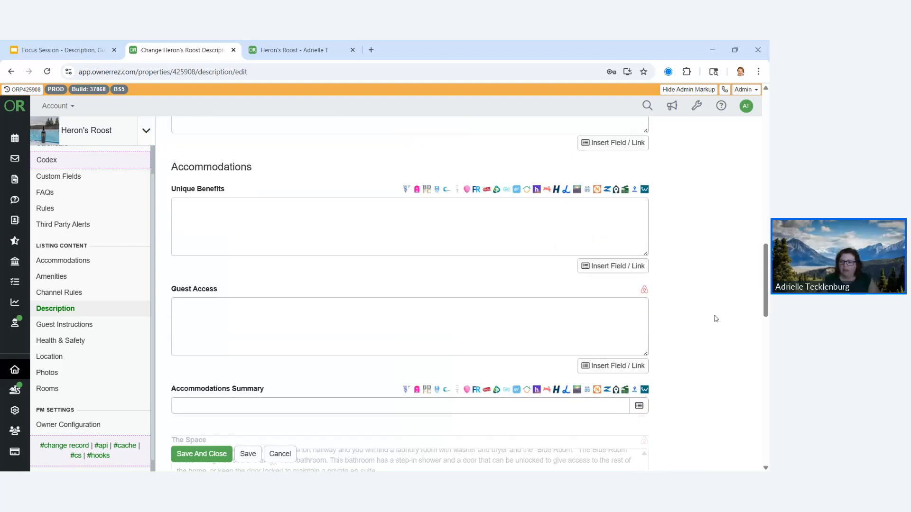
pyautogui.scroll(-4, 716, 318)
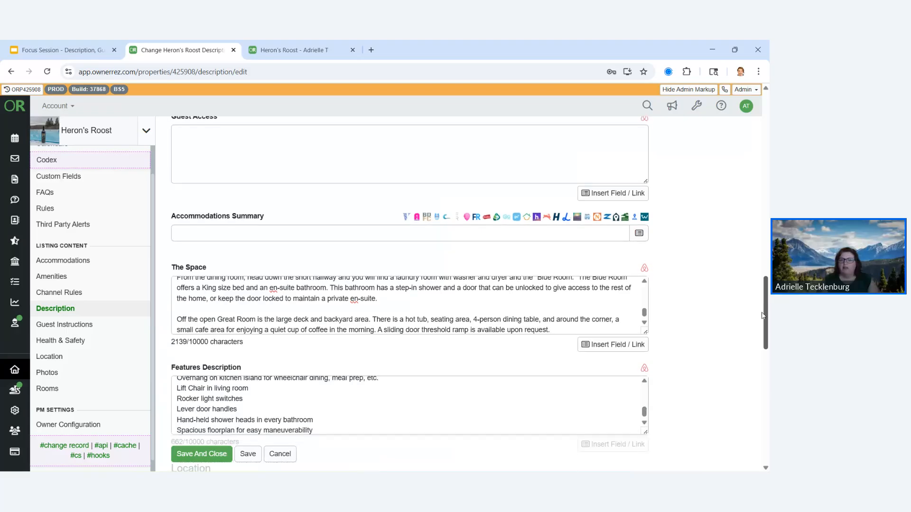
pyautogui.scroll(-2, 762, 316)
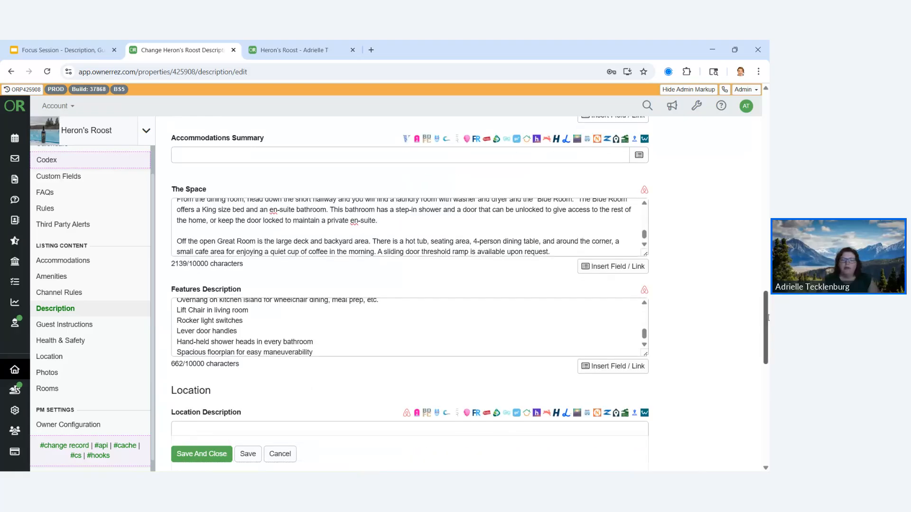
# Examine the Location fields, from Location Description to Location Activities, and the Registration/License fields.
pyautogui.moveTo(767, 318); pyautogui.dragTo(763, 357)
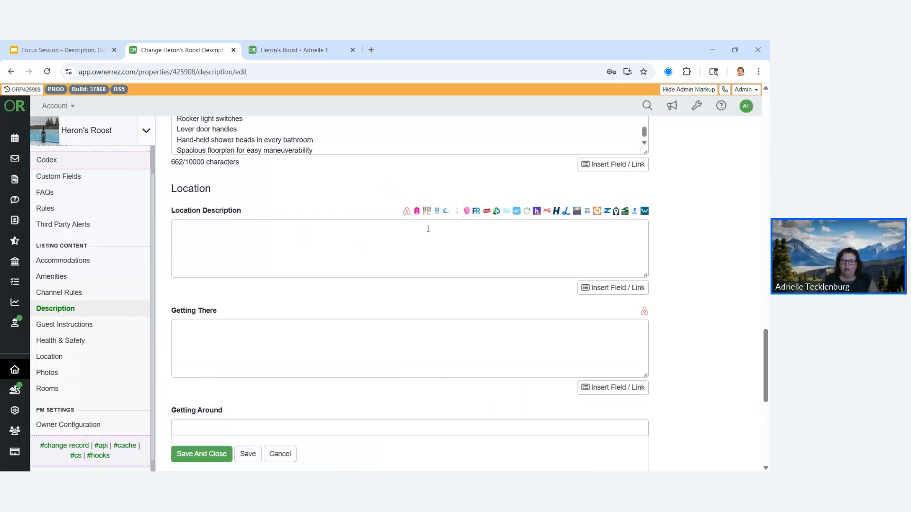
pyautogui.moveTo(765, 347); pyautogui.dragTo(762, 378)
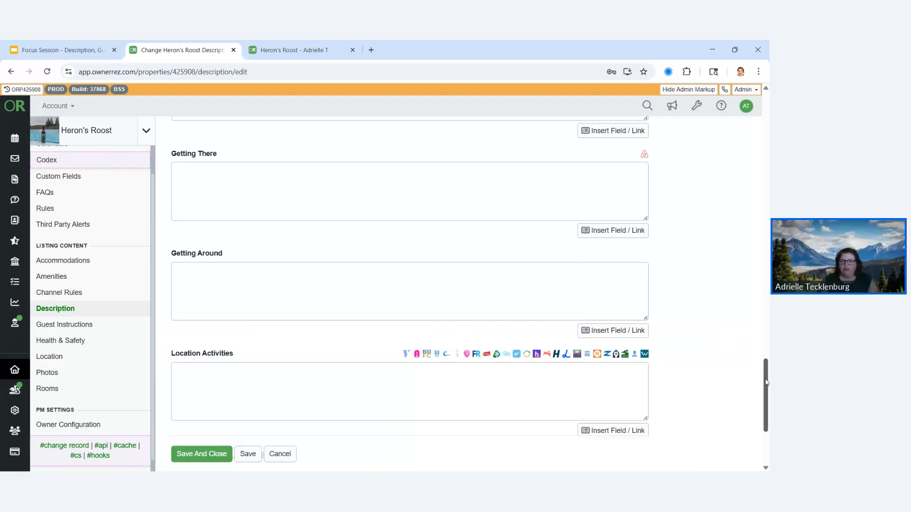
pyautogui.scroll(-1, 764, 380)
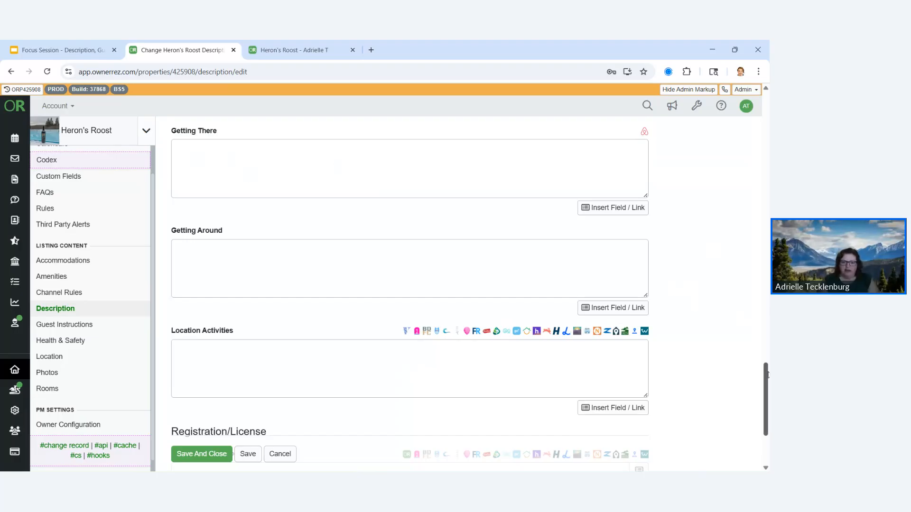
pyautogui.moveTo(767, 377)
pyautogui.mouseDown()
pyautogui.moveTo(767, 390)
pyautogui.moveTo(768, 363)
pyautogui.moveTo(768, 391)
pyautogui.mouseUp()
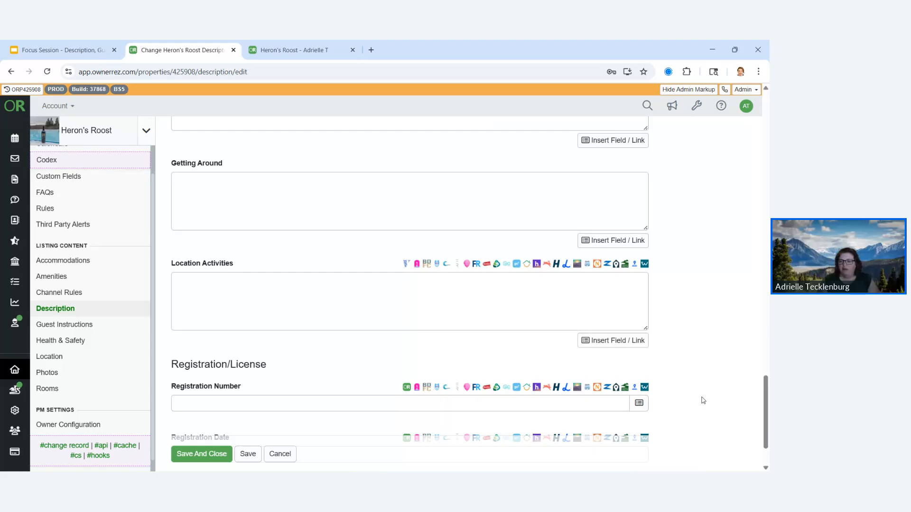
pyautogui.moveTo(764, 417); pyautogui.dragTo(764, 377)
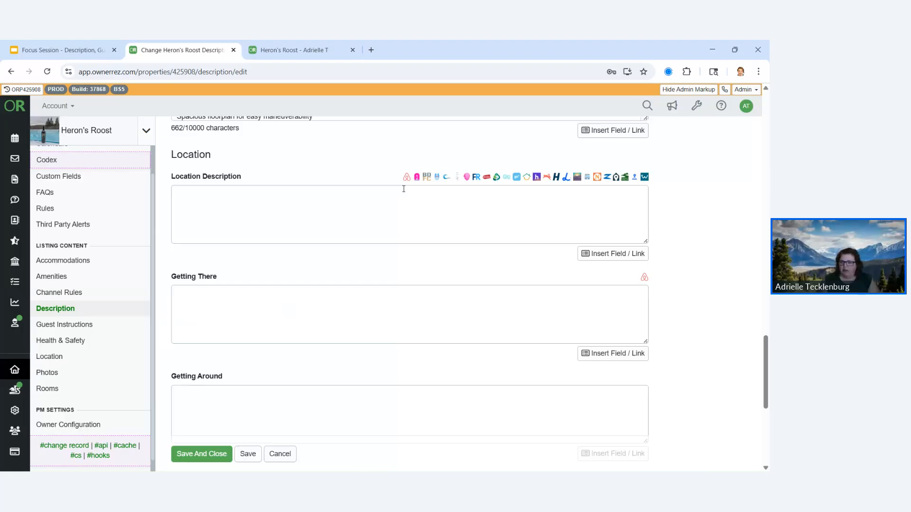
pyautogui.moveTo(764, 370); pyautogui.dragTo(764, 417)
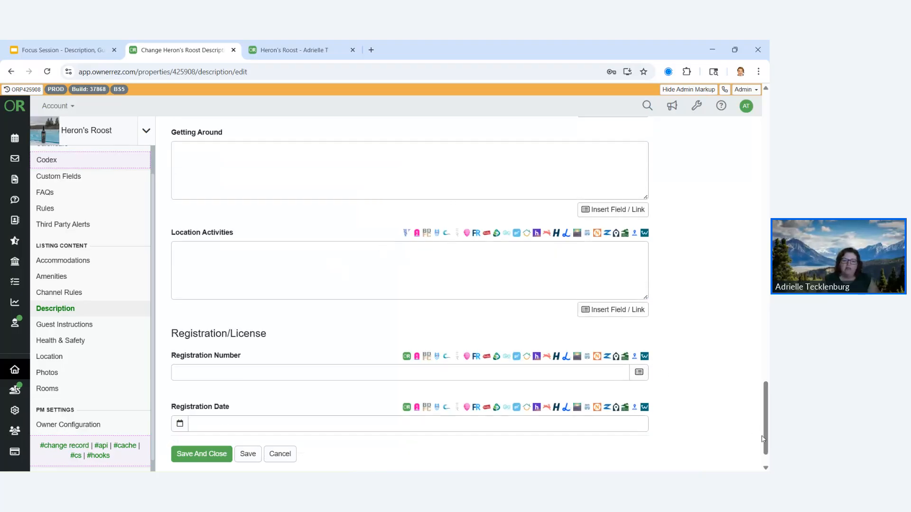
# Return to the beginning of the default descriptions, save them and close the editor.
pyautogui.moveTo(766, 435); pyautogui.dragTo(769, 130)
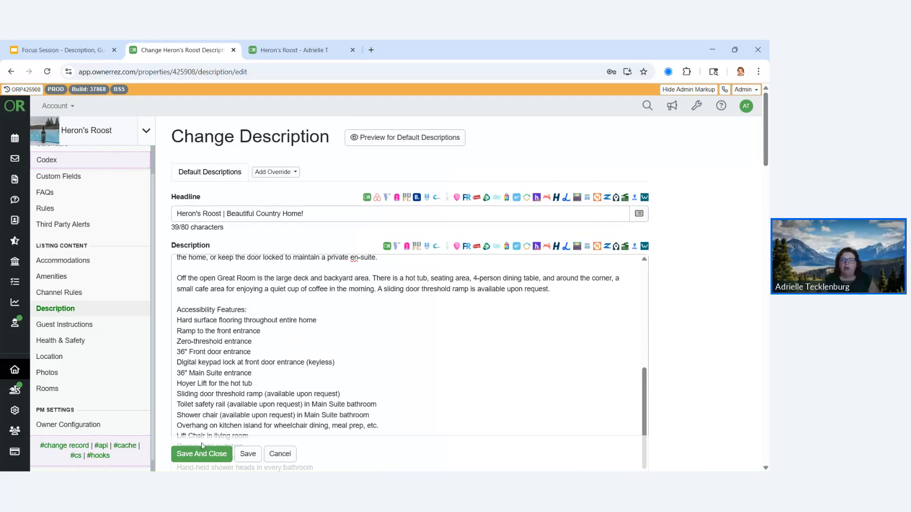
pyautogui.scroll(-5, 575, 313)
pyautogui.scroll(5, 346, 321)
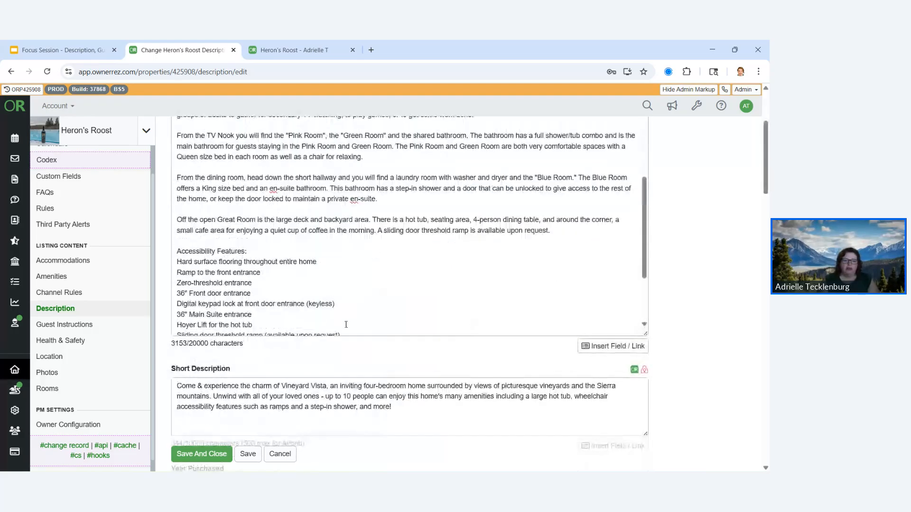
pyautogui.click(189, 457)
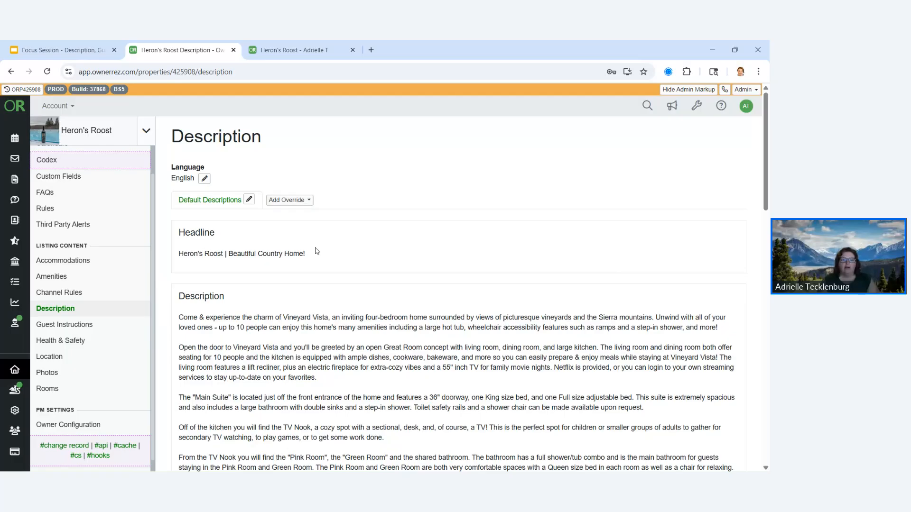
# Copy the default headline "Heron's Roost | Beautiful Country Home!" and add a description override for Vrbo.
pyautogui.moveTo(314, 256); pyautogui.dragTo(178, 254)
pyautogui.hotkey('ctrl', 'c')
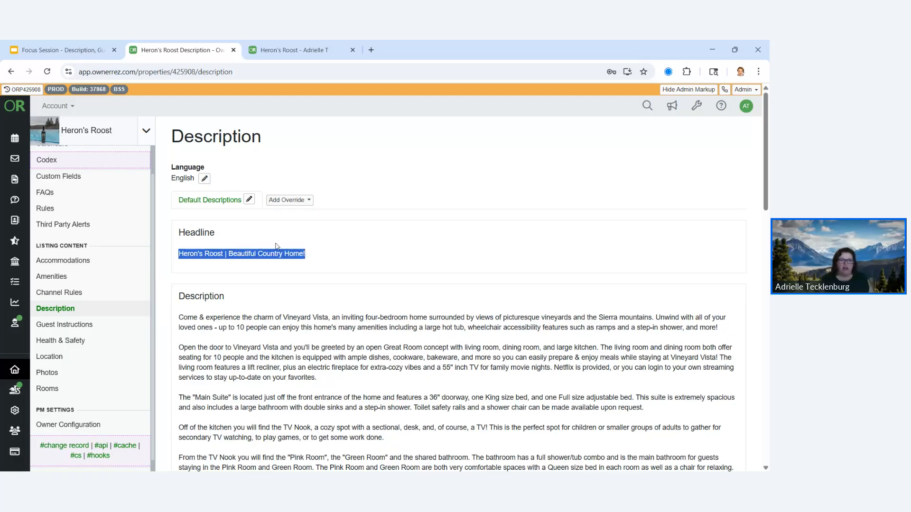
pyautogui.click(309, 201)
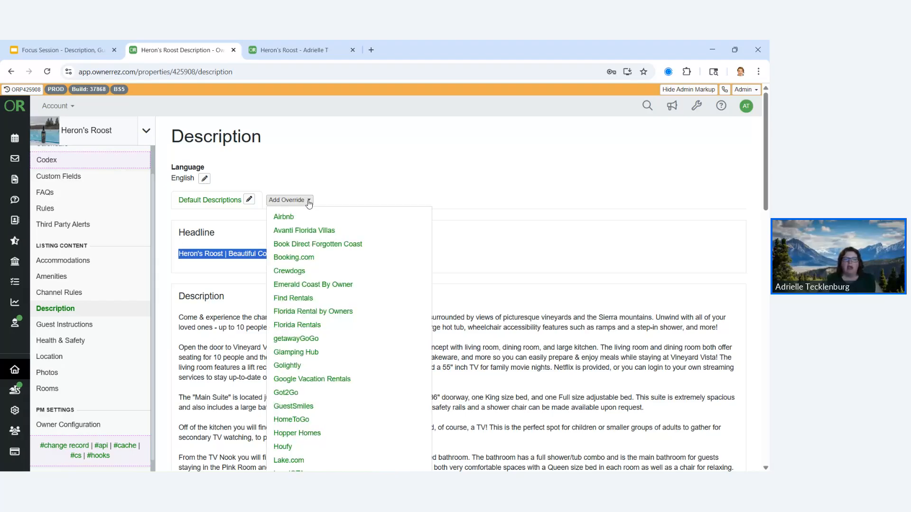
pyautogui.scroll(-2, 342, 303)
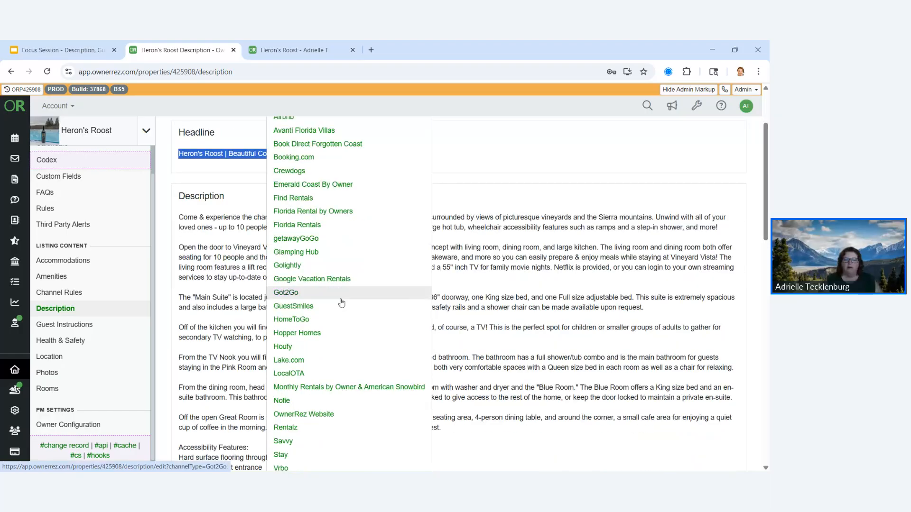
pyautogui.scroll(-2, 342, 302)
pyautogui.click(289, 369)
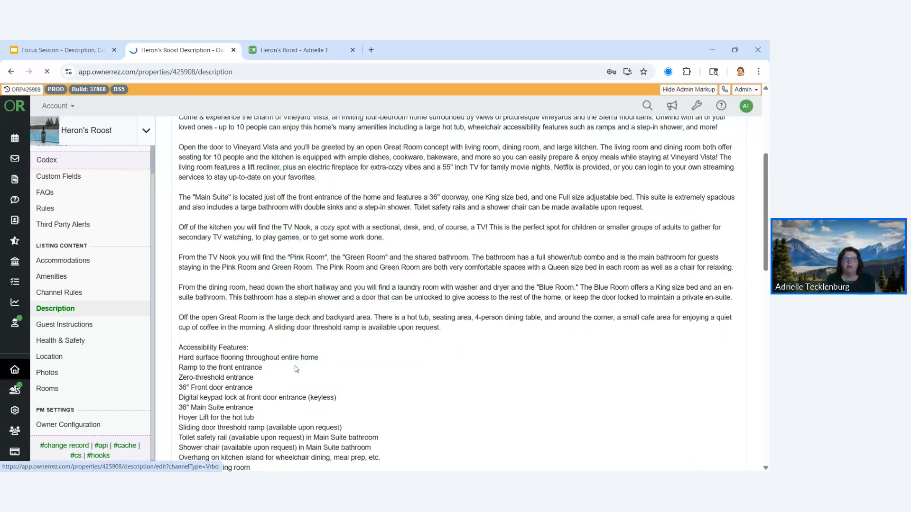
# Replace the Vrbo headline placeholder with the copied text, extending it to "Heron's Roost | Beautiful Country Home! | Hot Tub, Vineyard & Mountain Views".
pyautogui.moveTo(245, 245); pyautogui.dragTo(175, 245)
pyautogui.click(255, 266)
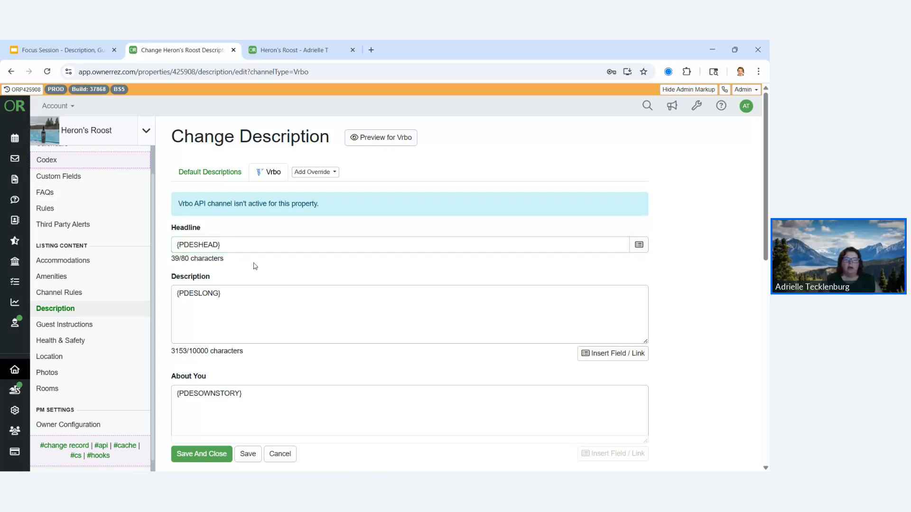
pyautogui.moveTo(236, 245); pyautogui.dragTo(172, 242)
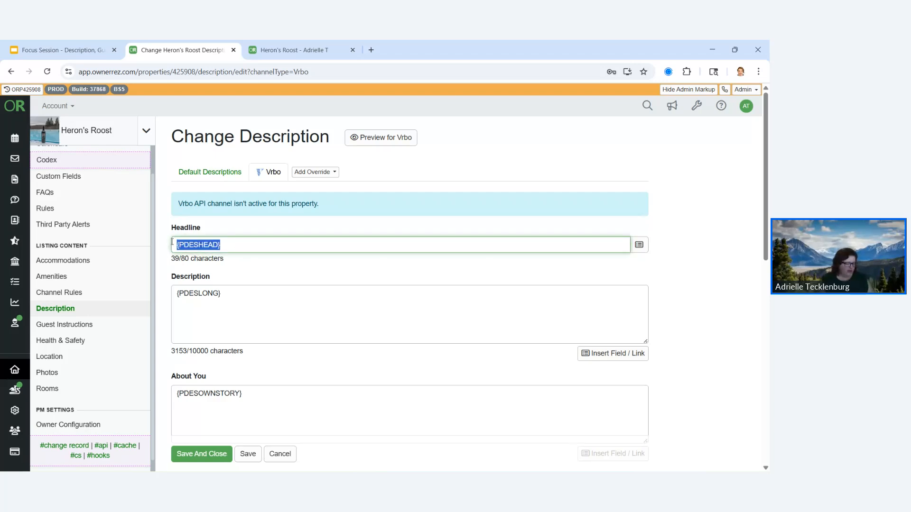
pyautogui.hotkey('ctrl', 'v')
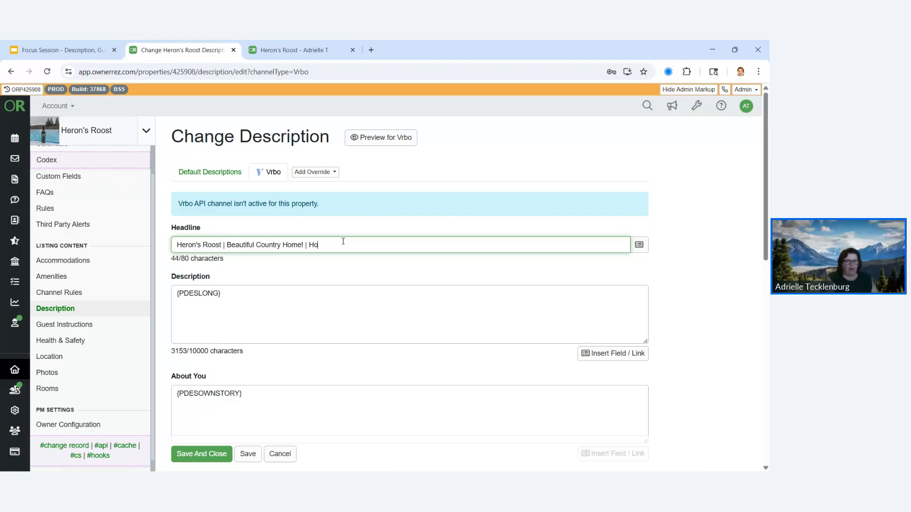
pyautogui.write('| Hot Tub')
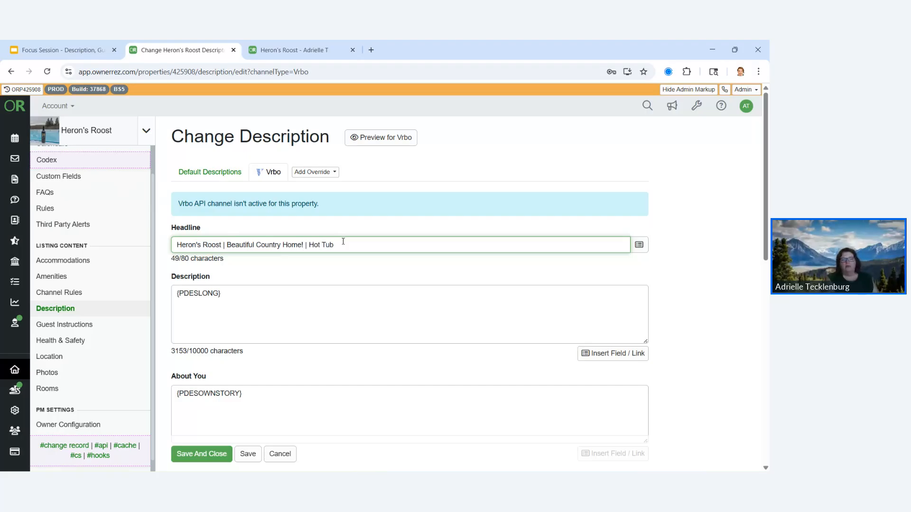
pyautogui.write('  Vineyard Views')
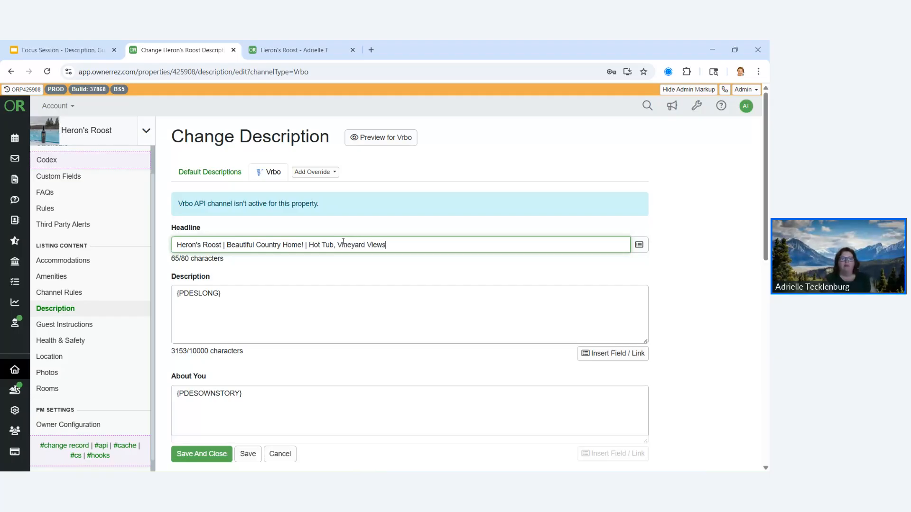
pyautogui.click(368, 246)
pyautogui.write('& Mountain')
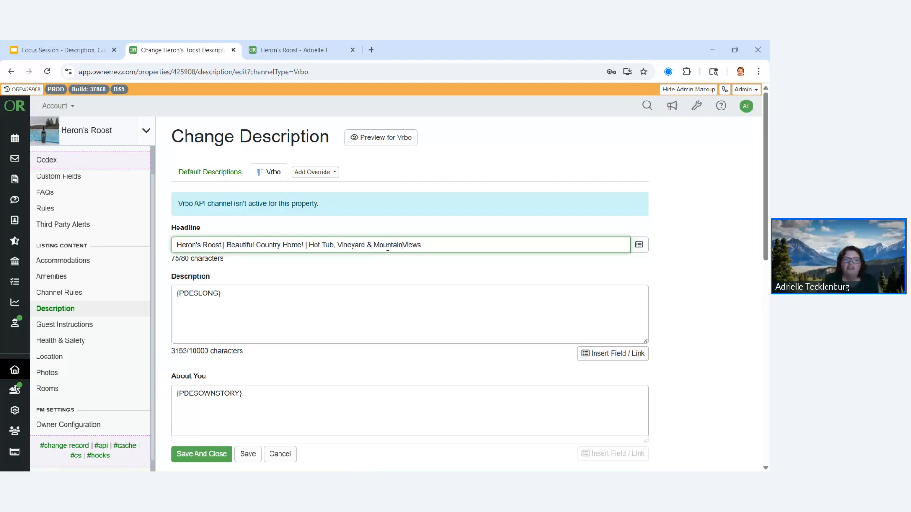
pyautogui.click(304, 278)
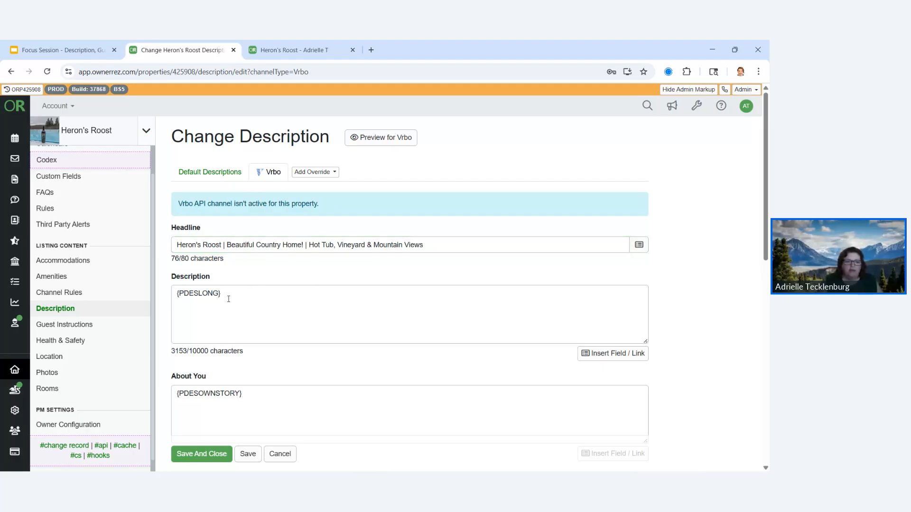
# Add blank lines below the {PDESLONG} field code in the Vrbo Description.
pyautogui.moveTo(228, 296); pyautogui.dragTo(172, 299)
pyautogui.click(270, 292)
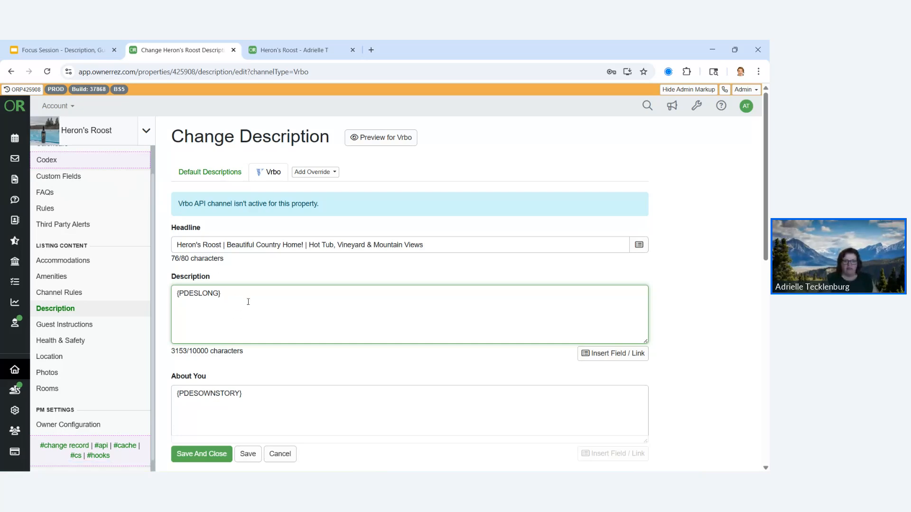
pyautogui.press('Return')
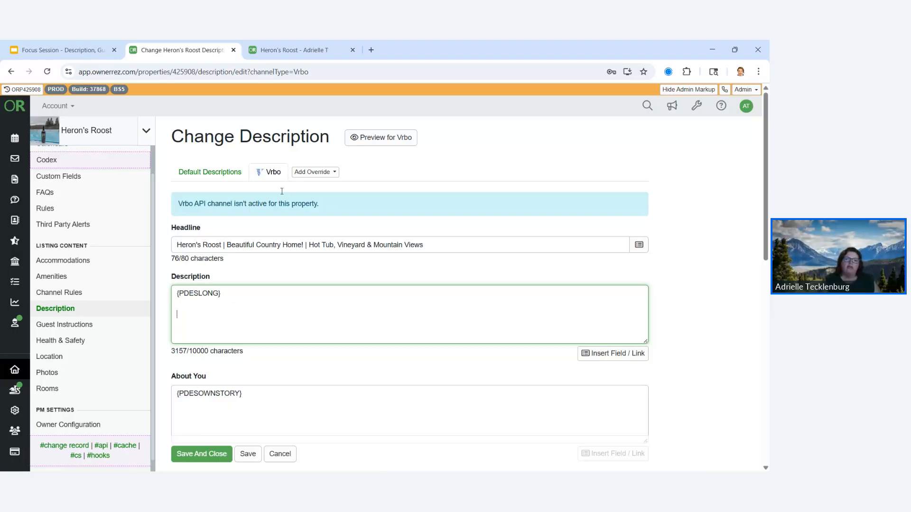
# Check which other channels can be given an override, and save and close the Vrbo override.
pyautogui.click(313, 172)
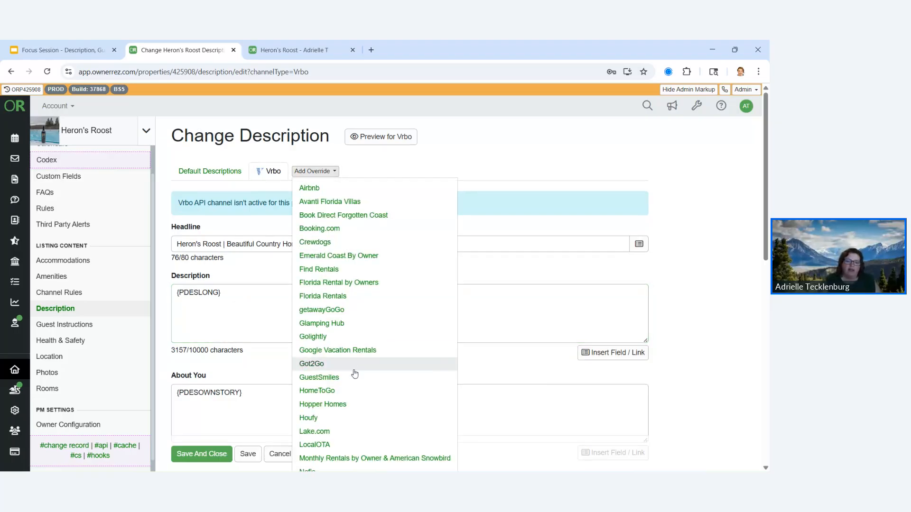
pyautogui.scroll(-3, 359, 389)
pyautogui.scroll(4, 361, 332)
pyautogui.click(563, 177)
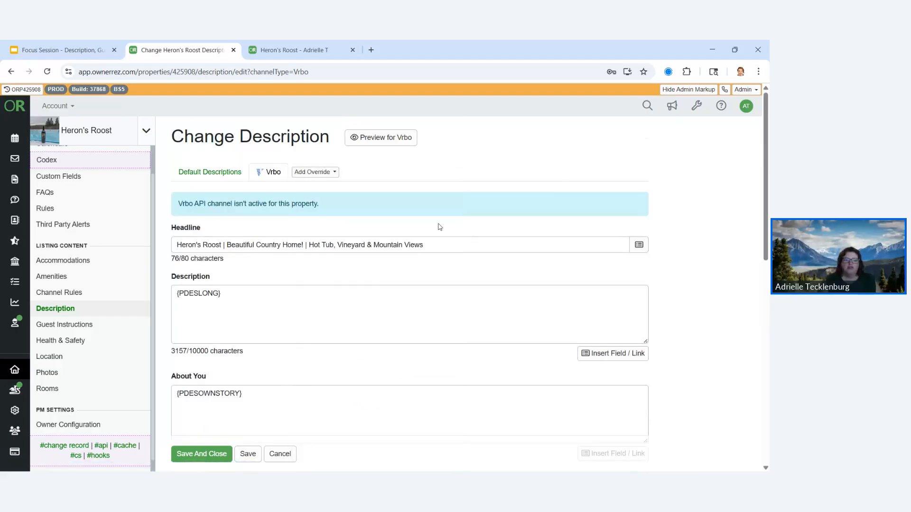
pyautogui.click(201, 454)
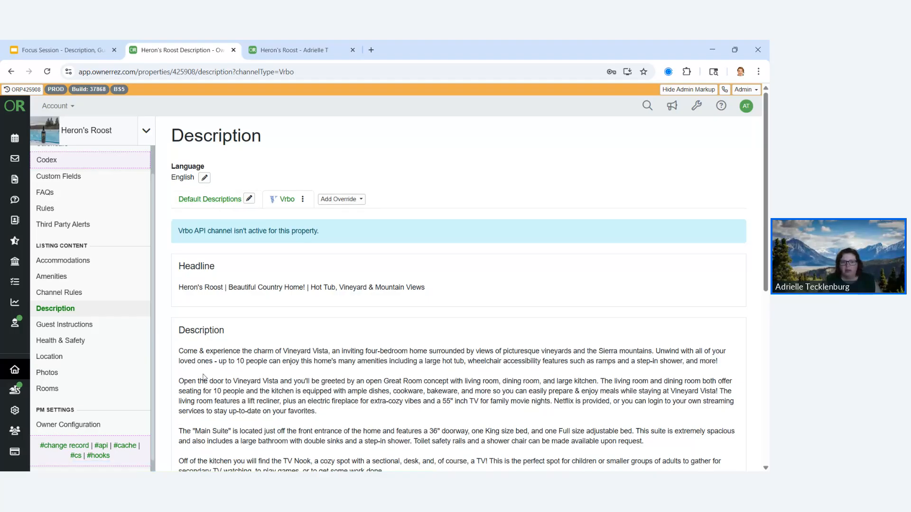
# Copy the entire Vrbo Description text, from "Come & experience the charm" through the Accessibility Features list.
pyautogui.scroll(-1, 205, 376)
pyautogui.scroll(-1, 205, 377)
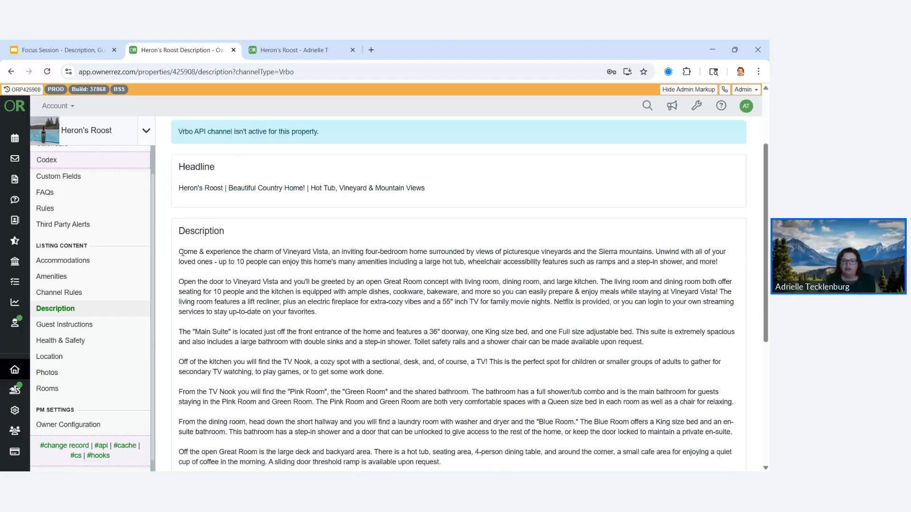
pyautogui.moveTo(182, 253); pyautogui.dragTo(387, 279)
pyautogui.moveTo(646, 459); pyautogui.dragTo(631, 440)
pyautogui.hotkey('ctrl', 'c')
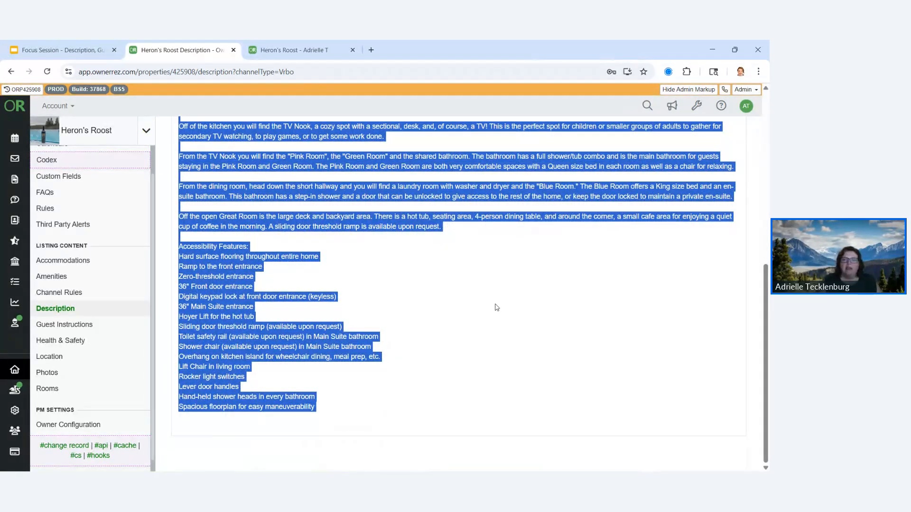
# Add an OwnerRez Website override and replace the {PDESLONG} field code in its Description with the copied description text.
pyautogui.scroll(6, 496, 307)
pyautogui.click(346, 166)
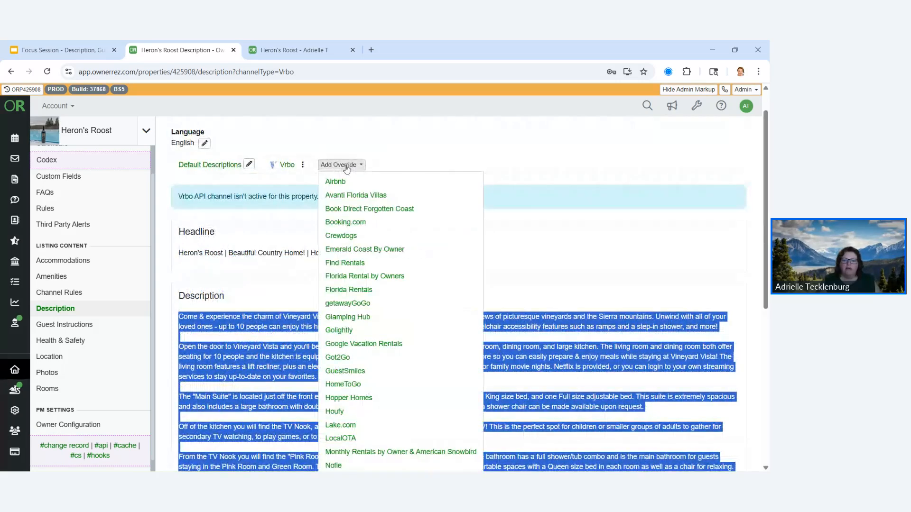
pyautogui.scroll(-1, 420, 349)
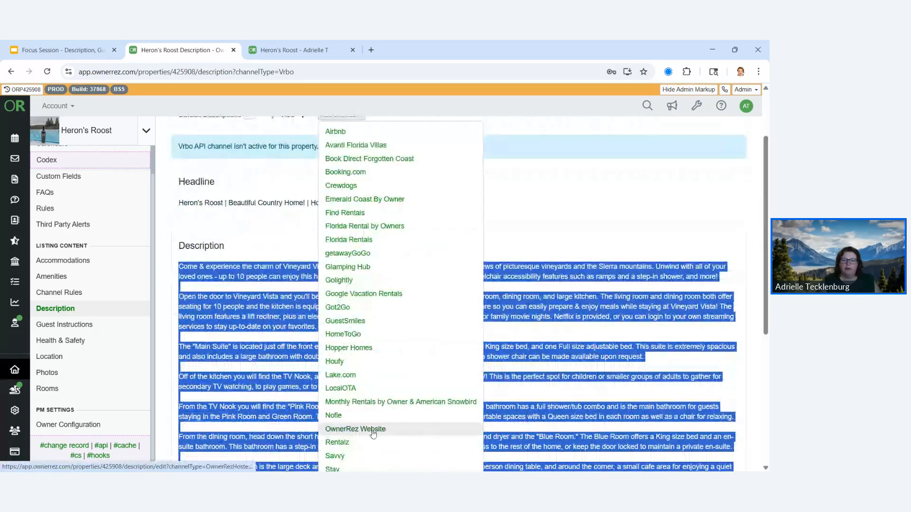
pyautogui.click(373, 429)
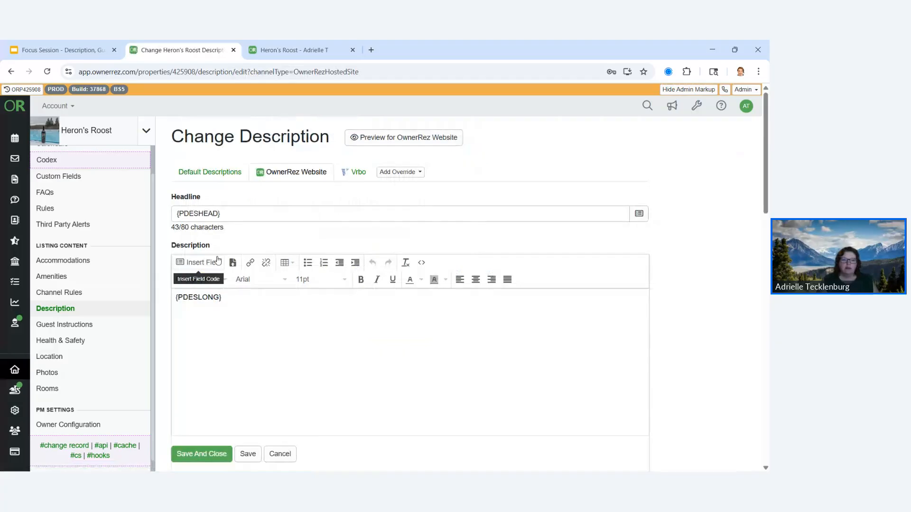
pyautogui.moveTo(259, 295); pyautogui.dragTo(159, 299)
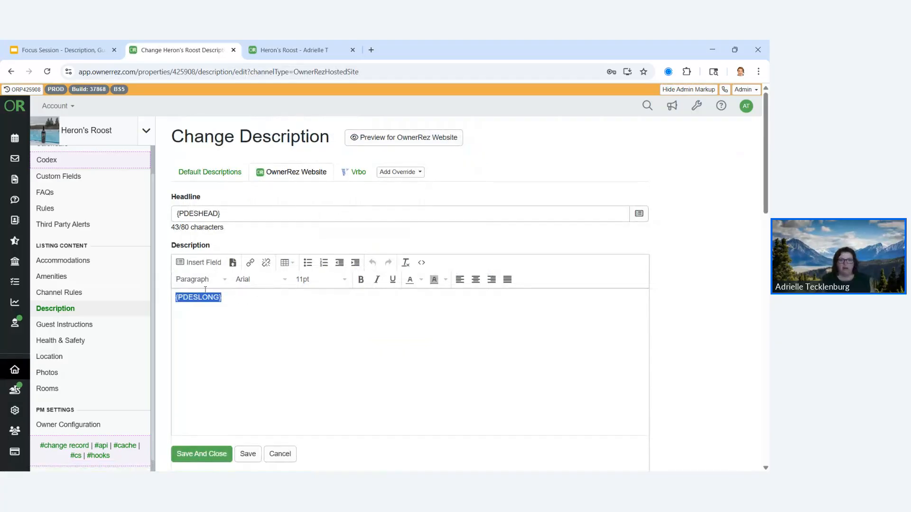
pyautogui.hotkey('ctrl', 'v')
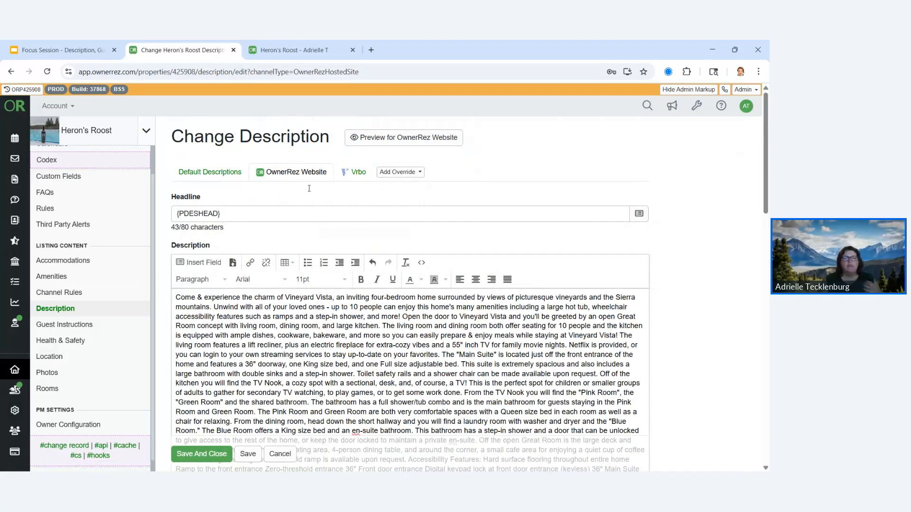
# Review how the Heron's Roost description is laid out on the hosted website, from the opening paragraph through the accessibility features.
pyautogui.click(280, 51)
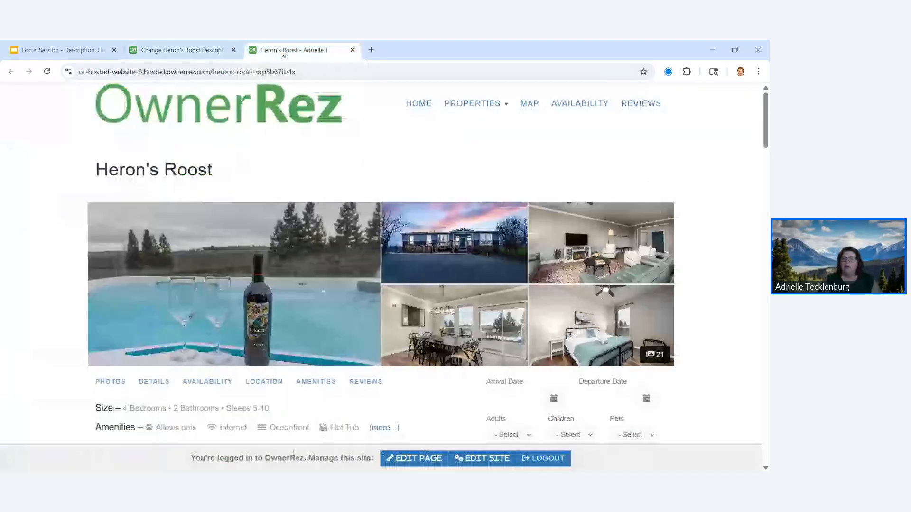
pyautogui.scroll(-4, 722, 199)
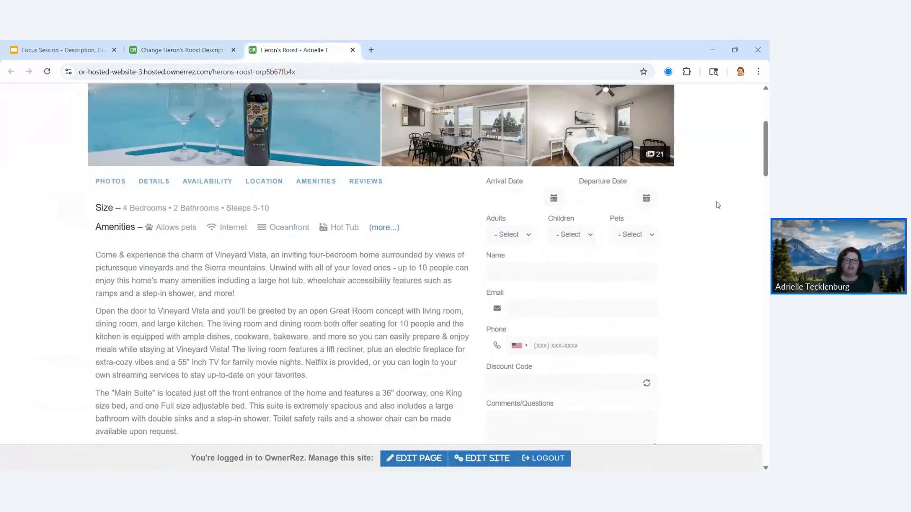
pyautogui.scroll(-5, 705, 192)
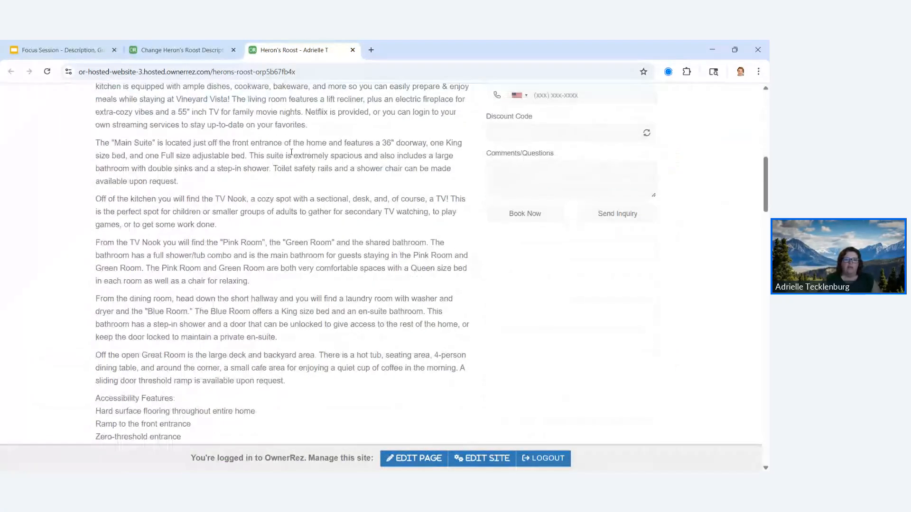
pyautogui.scroll(-5, 321, 321)
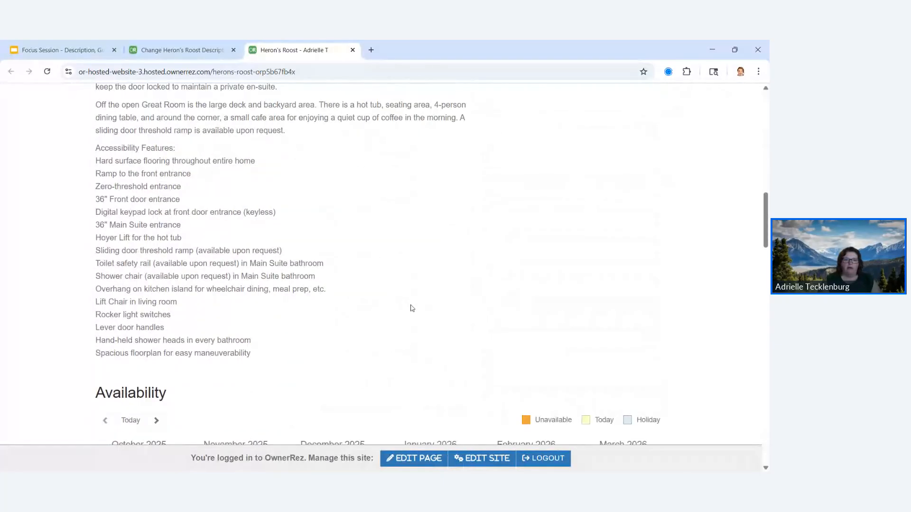
pyautogui.scroll(3, 411, 307)
pyautogui.scroll(5, 411, 307)
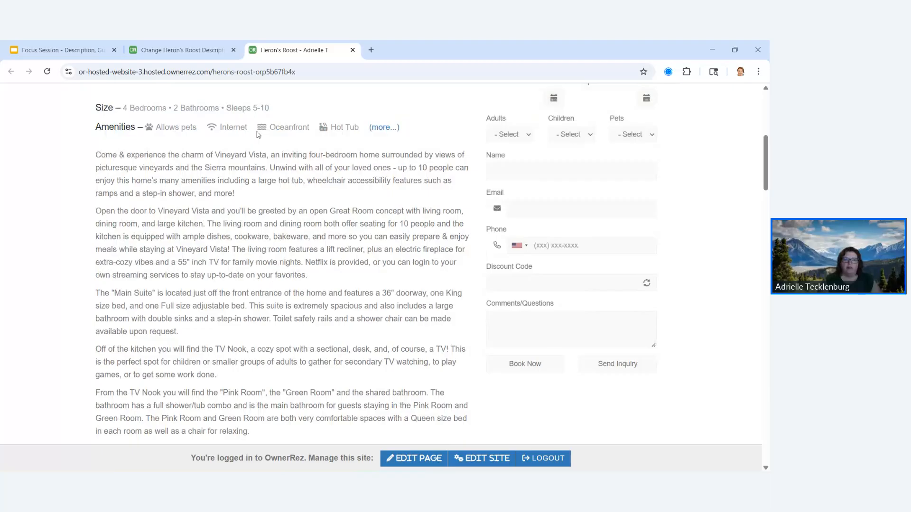
# Return to the OwnerRez Website override and start a new paragraph at "Open the door to Vineyard Vista" in the Description.
pyautogui.click(168, 52)
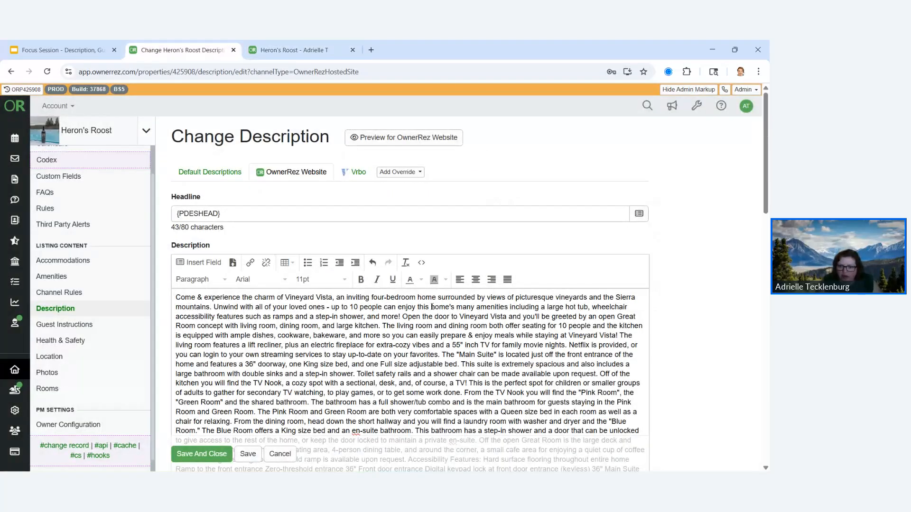
pyautogui.scroll(-2, 597, 292)
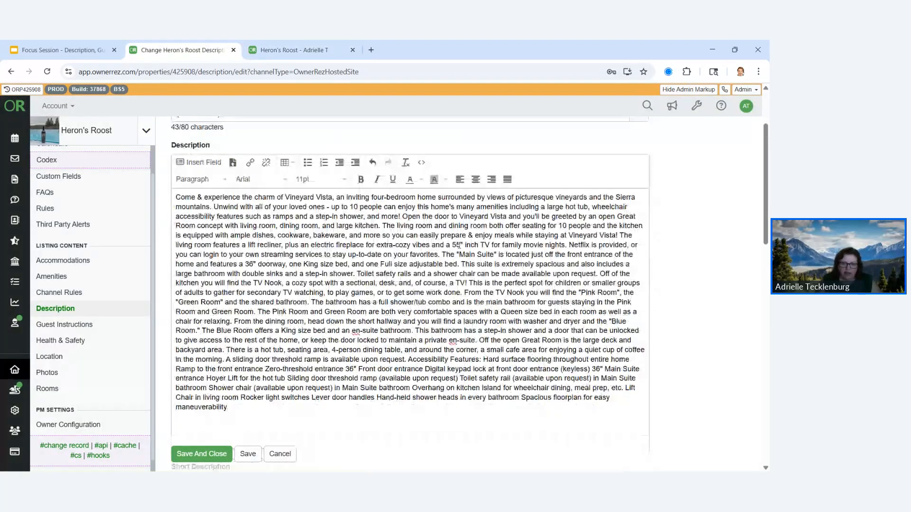
pyautogui.press('Return')
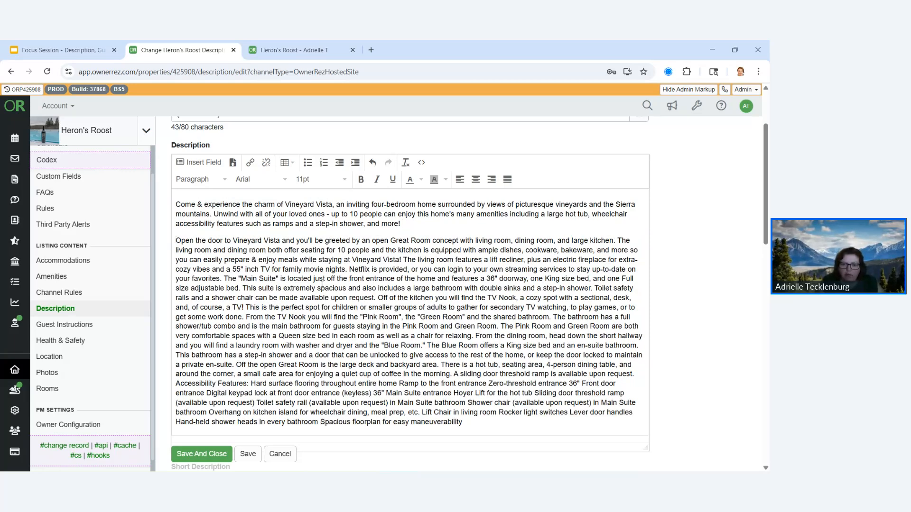
# Put "Accessibility Features:" on its own line in the Description, separated from the preceding paragraph and the features text.
pyautogui.scroll(-1, 658, 330)
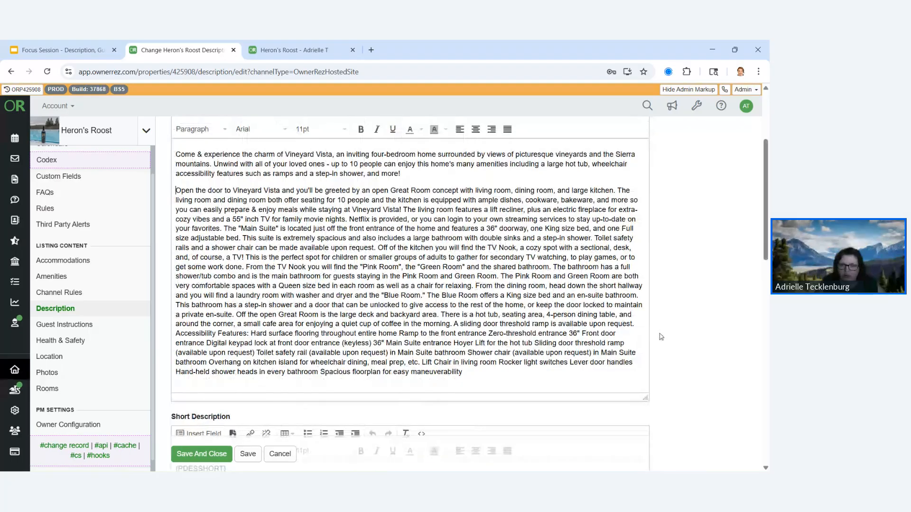
pyautogui.scroll(-1, 679, 327)
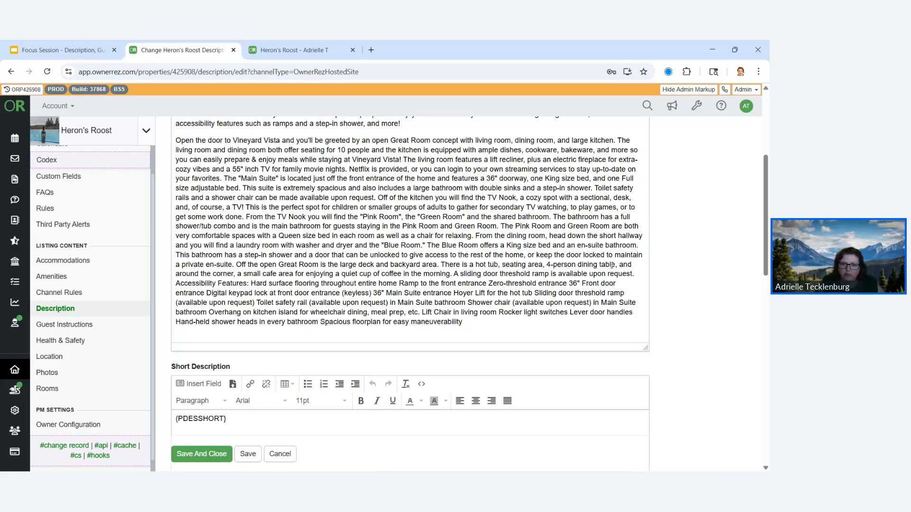
pyautogui.click(176, 284)
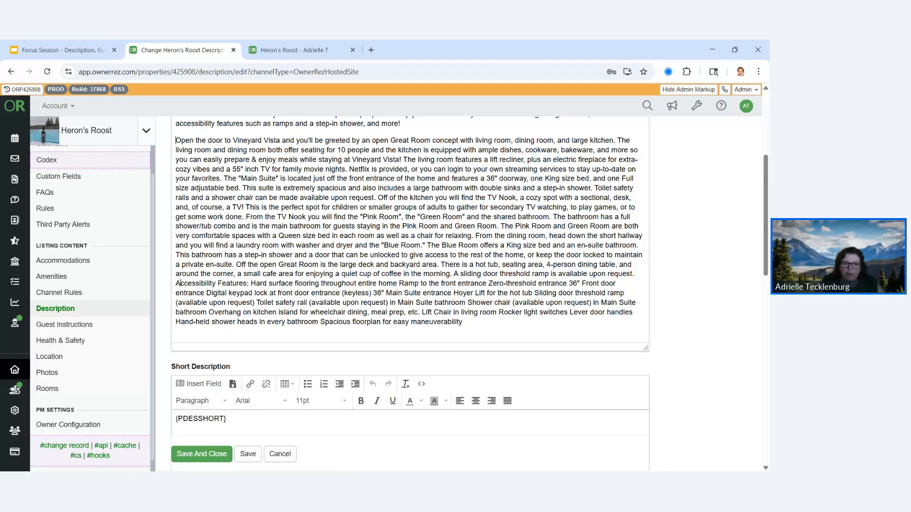
pyautogui.press('Return')
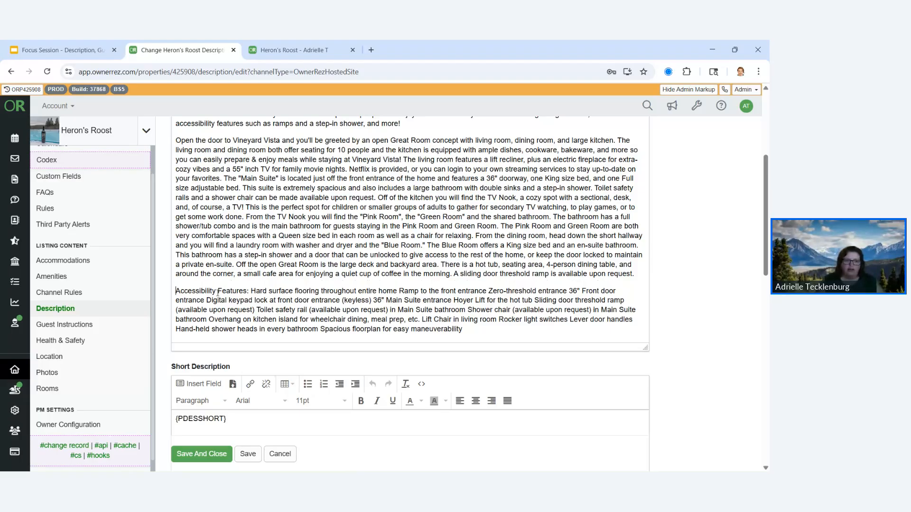
pyautogui.click(251, 290)
pyautogui.press('Return')
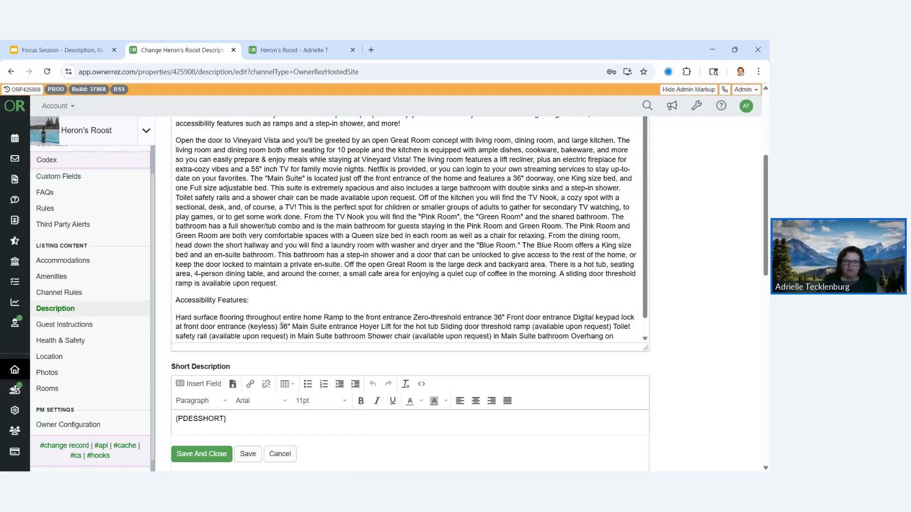
# Format the features text below "Accessibility Features:" as a bulleted list.
pyautogui.tripleClick(281, 327)
pyautogui.scroll(2, 724, 342)
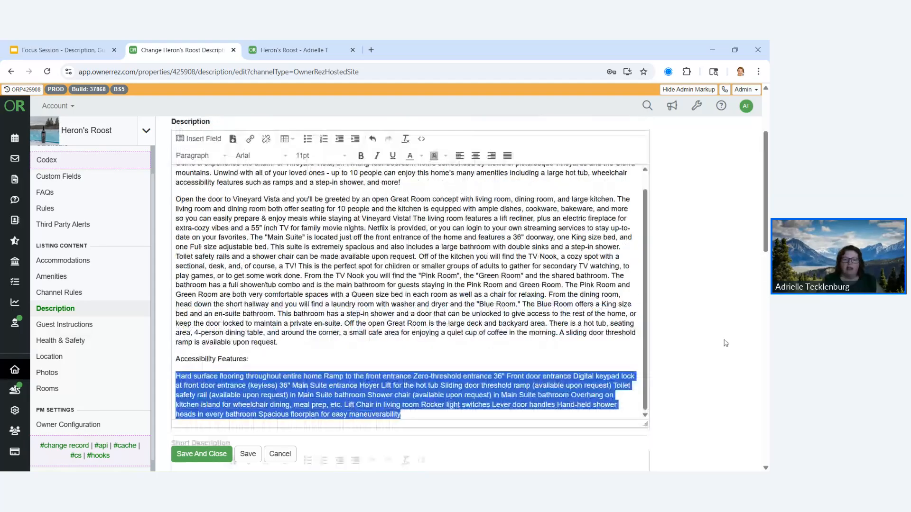
pyautogui.scroll(1, 725, 343)
pyautogui.click(308, 162)
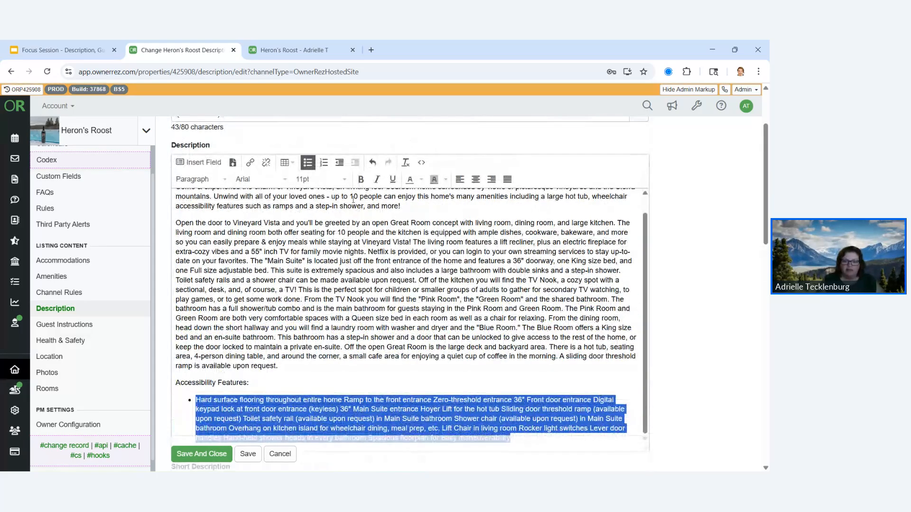
# Split the accessibility text into separate bullets starting at "Ramp to the front entrance", "Front door entrance" and "Main Suite entrance".
pyautogui.scroll(-2, 353, 199)
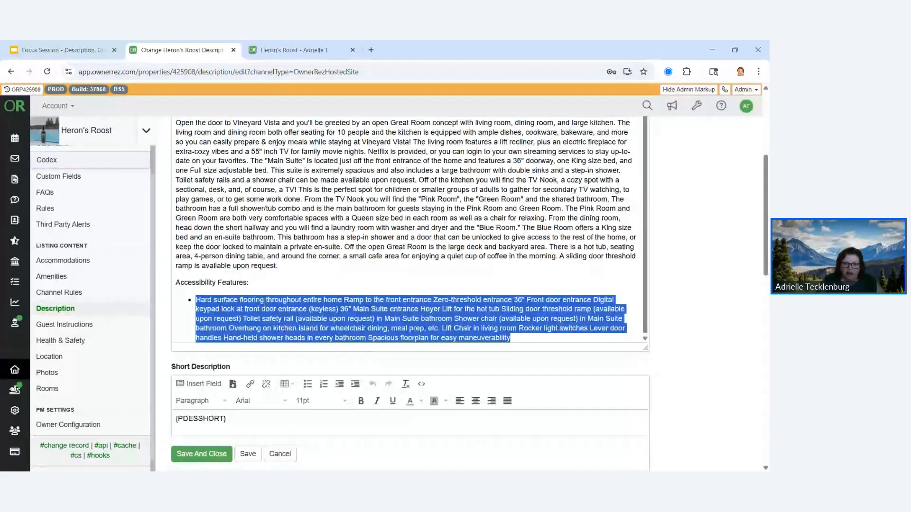
pyautogui.click(345, 299)
pyautogui.press('Return')
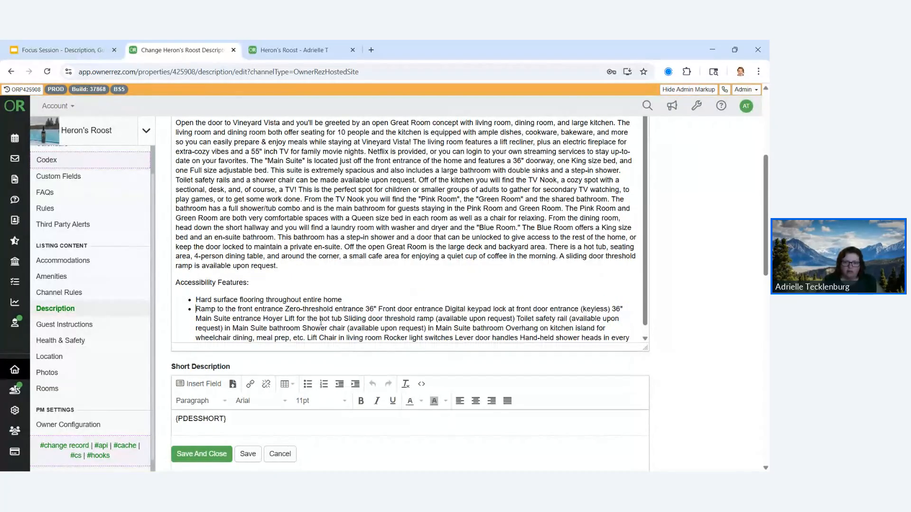
pyautogui.click(379, 309)
pyautogui.press('Return')
pyautogui.click(441, 318)
pyautogui.press('Return')
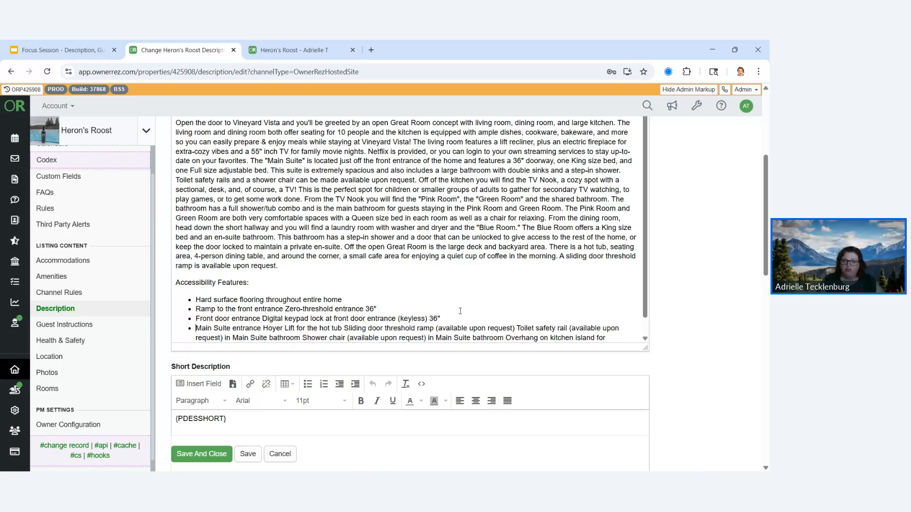
# Split the last accessibility bullet into further bullets starting at "Toilet safety rail" and "Shower chair".
pyautogui.scroll(-1, 460, 311)
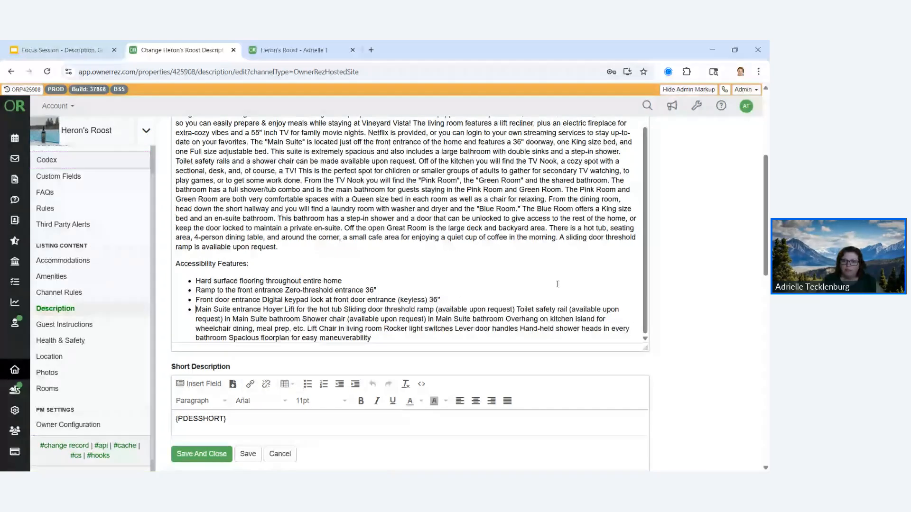
pyautogui.click(517, 309)
pyautogui.press('Return')
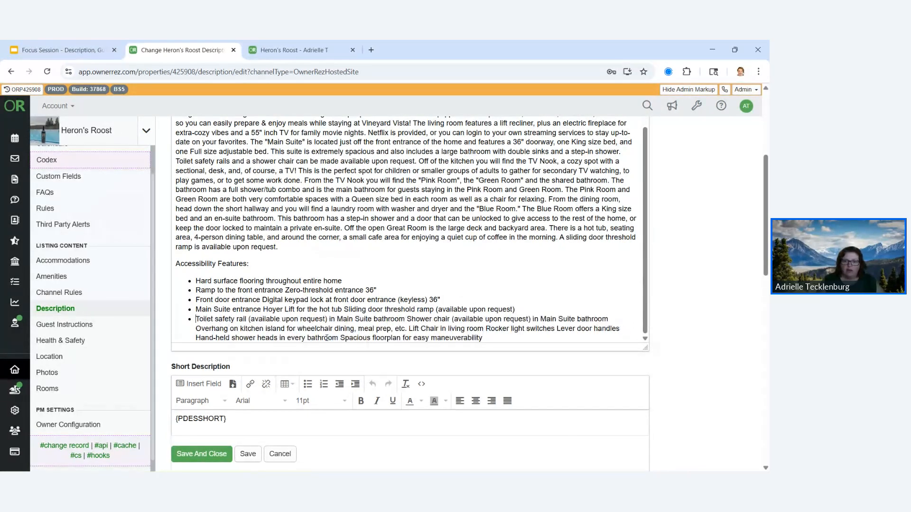
pyautogui.click(407, 319)
pyautogui.press('Return')
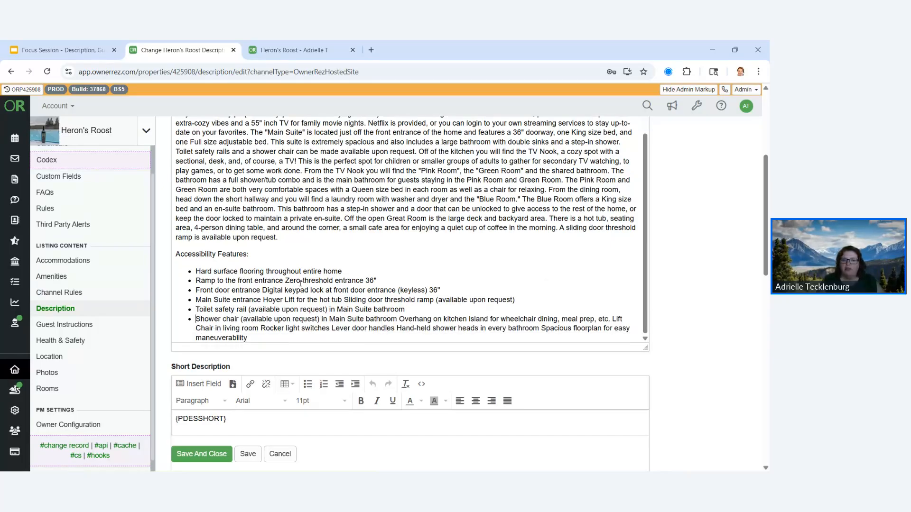
# Apply the Heading 2 style to the "Accessibility Features:" line.
pyautogui.scroll(-1, 547, 299)
pyautogui.scroll(2, 388, 290)
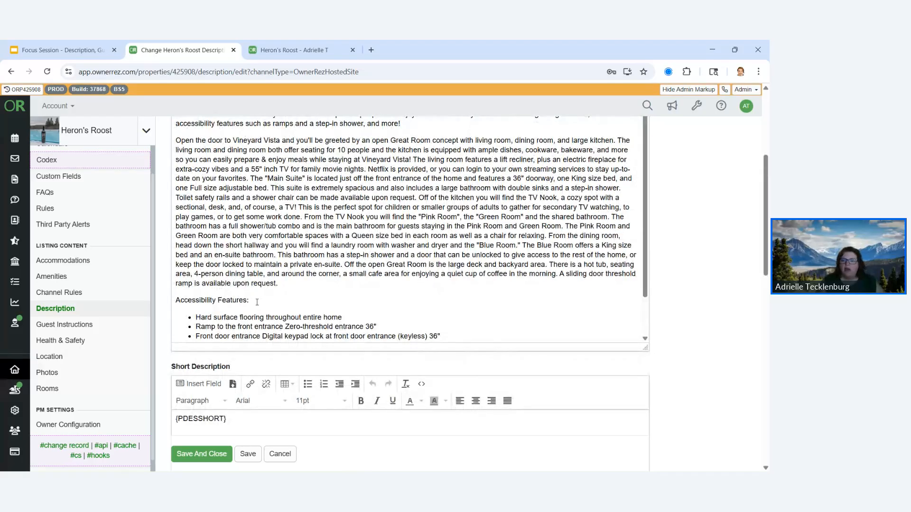
pyautogui.scroll(1, 764, 245)
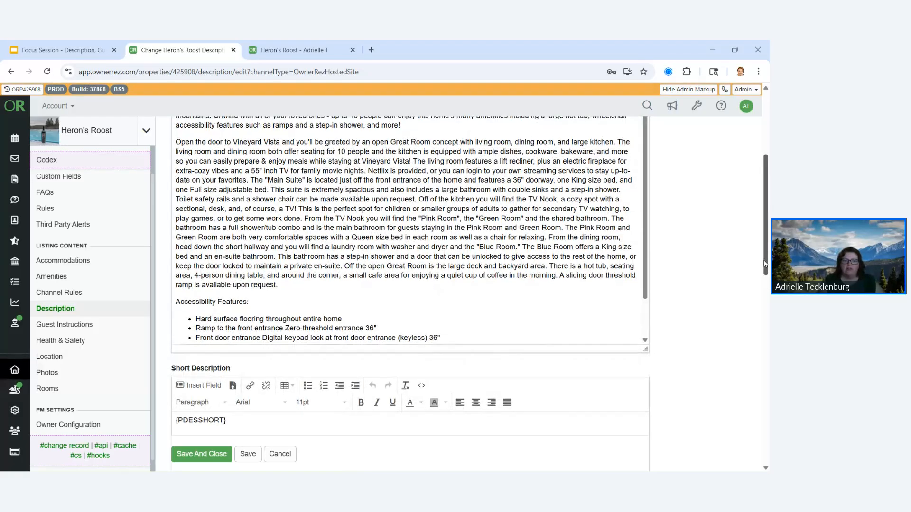
pyautogui.moveTo(250, 366); pyautogui.dragTo(147, 362)
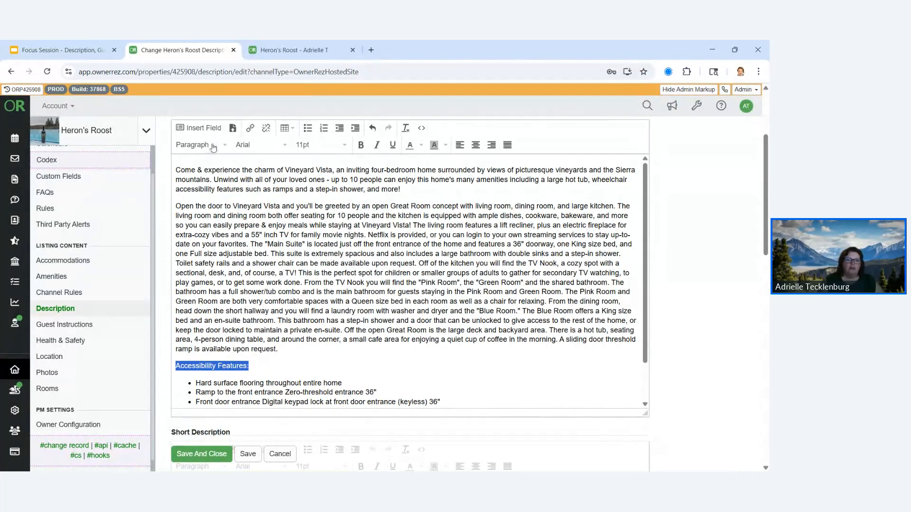
pyautogui.click(214, 145)
pyautogui.click(230, 201)
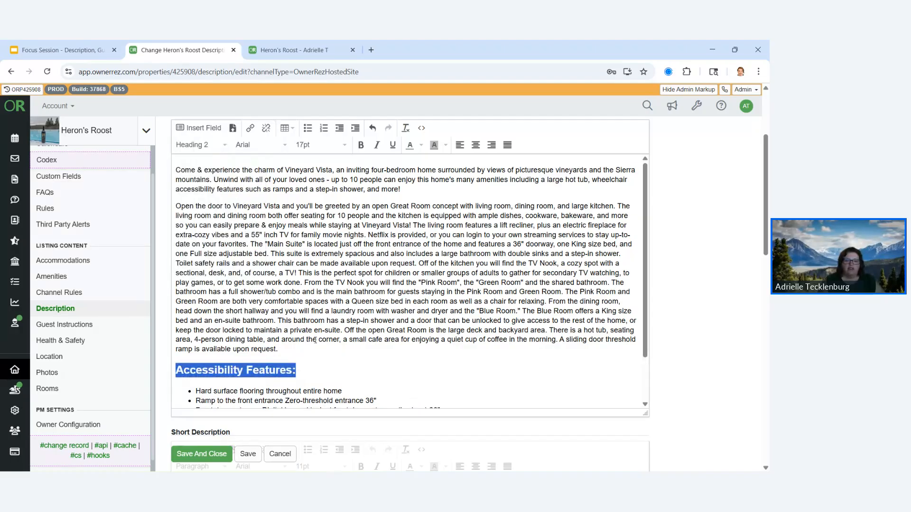
pyautogui.click(333, 367)
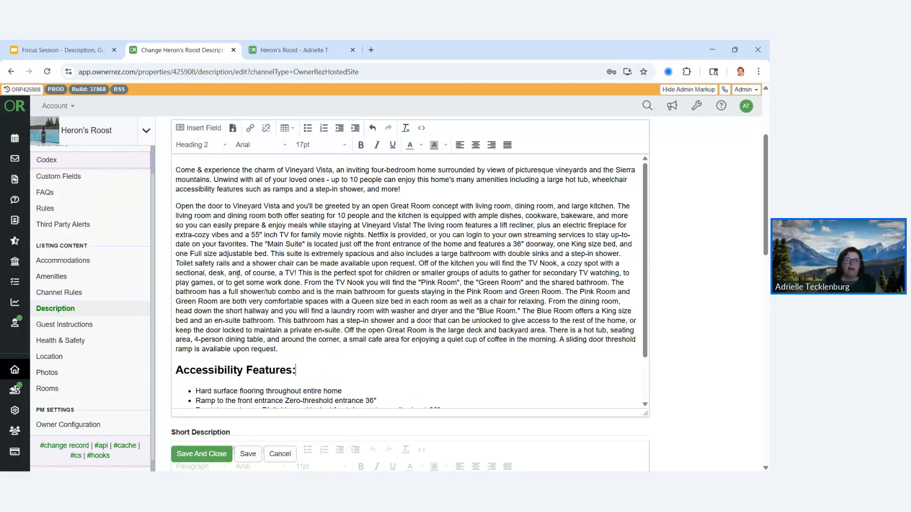
# Insert a line reading "Home Description" above the paragraph that begins "Open the door to Vineyard Vista".
pyautogui.click(198, 222)
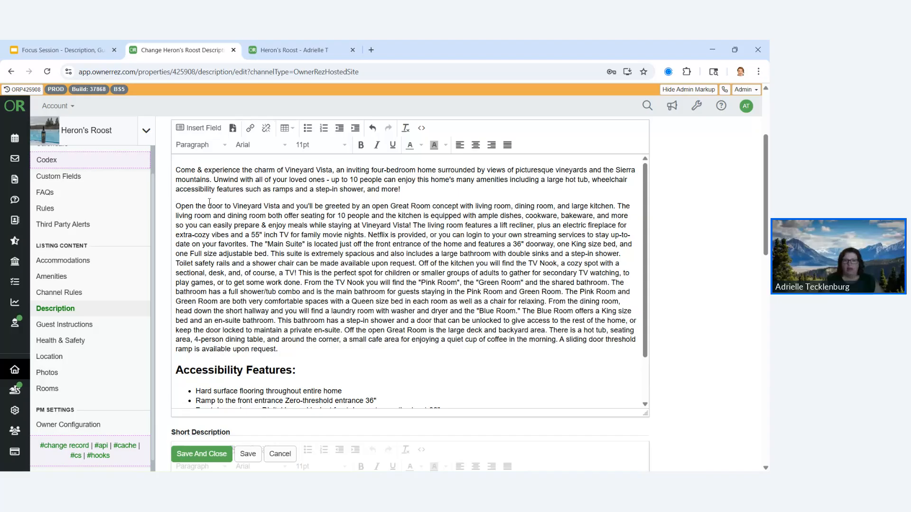
pyautogui.press('Return')
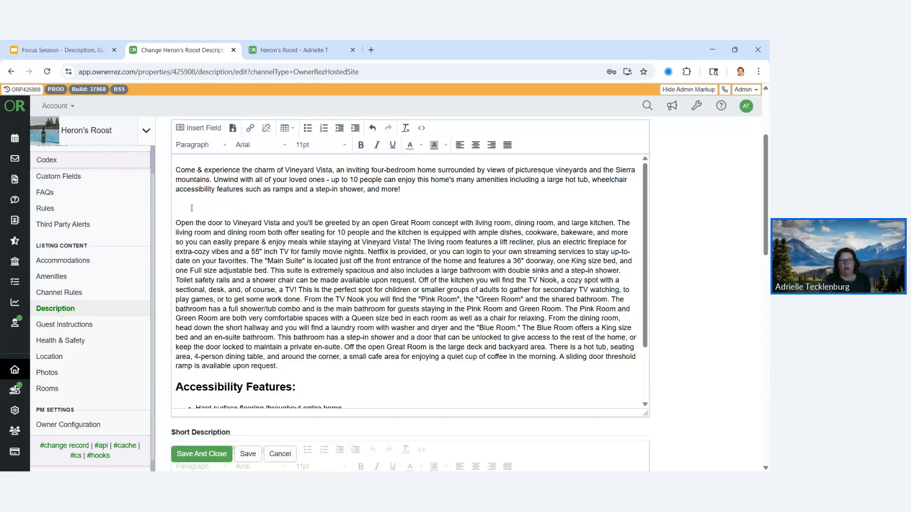
pyautogui.click(192, 208)
pyautogui.write('R')
pyautogui.write('e')
pyautogui.press('BackSpace')
pyautogui.press('BackSpace')
pyautogui.write('Home Description')
# Apply the Heading 2 style to the "Home Description" line.
pyautogui.moveTo(185, 206)
pyautogui.mouseDown()
pyautogui.moveTo(264, 223)
pyautogui.moveTo(236, 206)
pyautogui.moveTo(169, 207)
pyautogui.mouseUp()
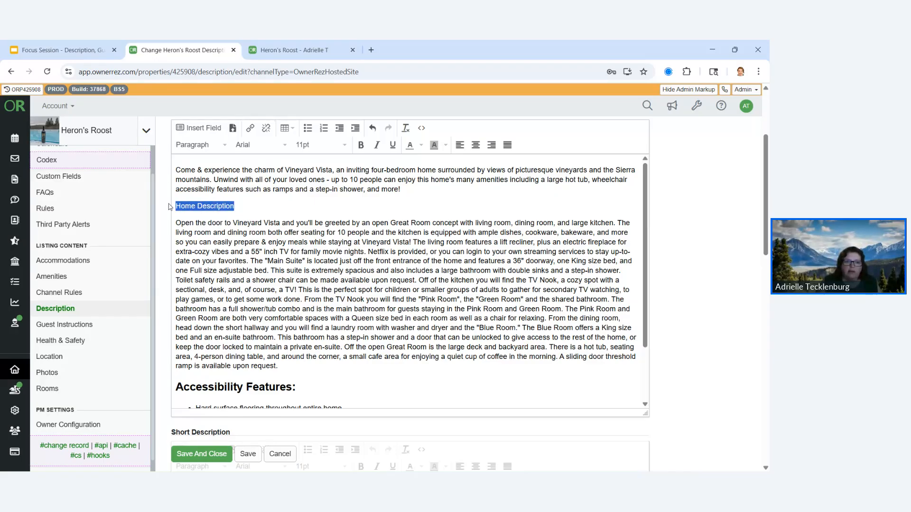
pyautogui.click(200, 144)
pyautogui.click(197, 199)
pyautogui.click(363, 259)
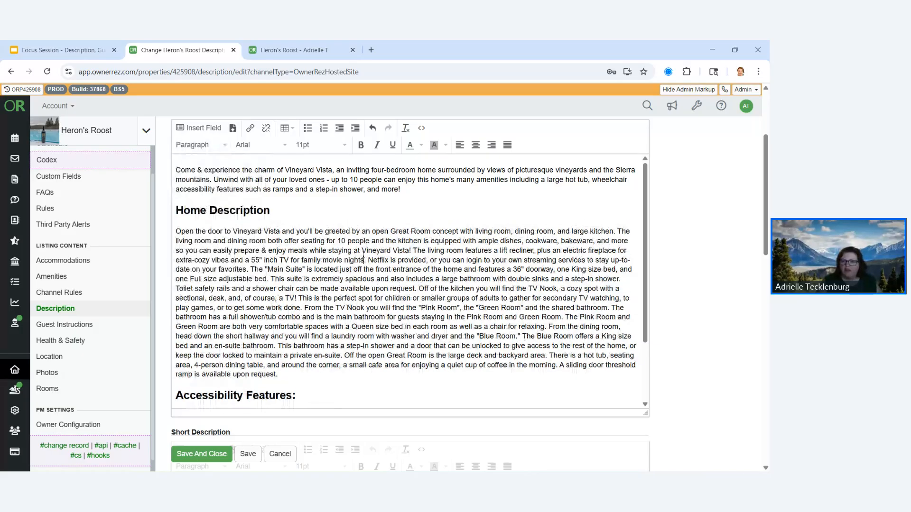
# Save the OwnerRez Website description and reload the hosted Heron's Roost page to check its headings and accessibility bullets.
pyautogui.click(201, 454)
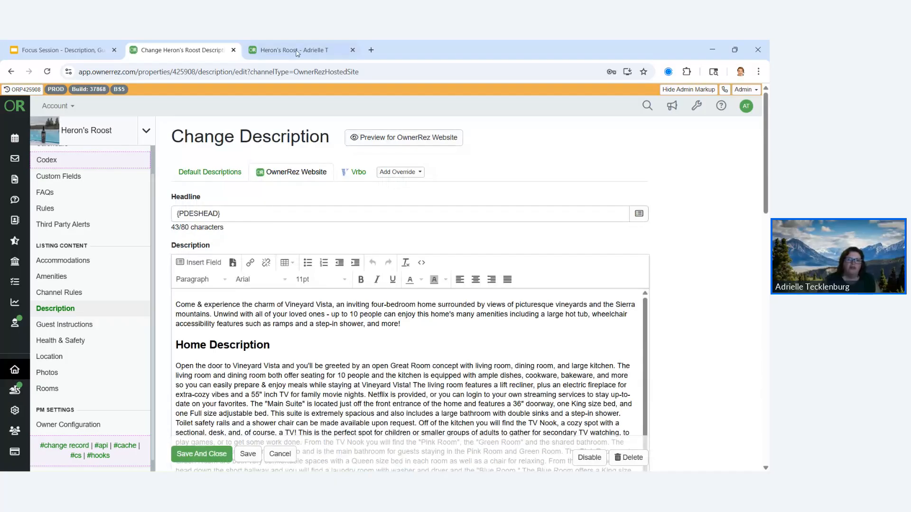
pyautogui.click(297, 52)
pyautogui.click(48, 71)
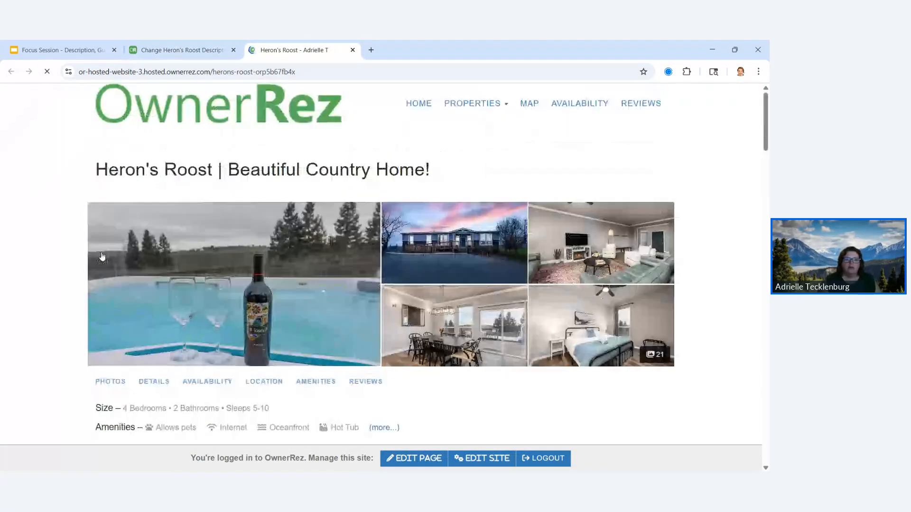
pyautogui.scroll(-6, 137, 244)
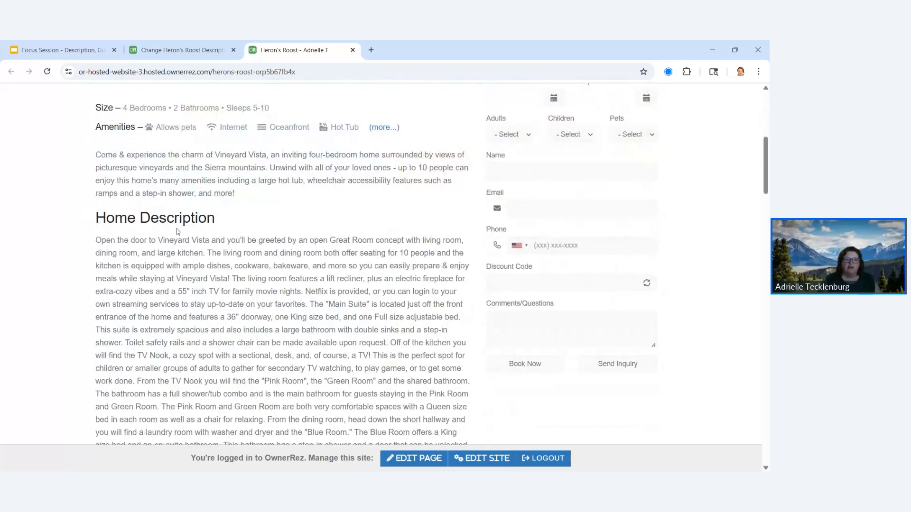
pyautogui.scroll(-10, 178, 231)
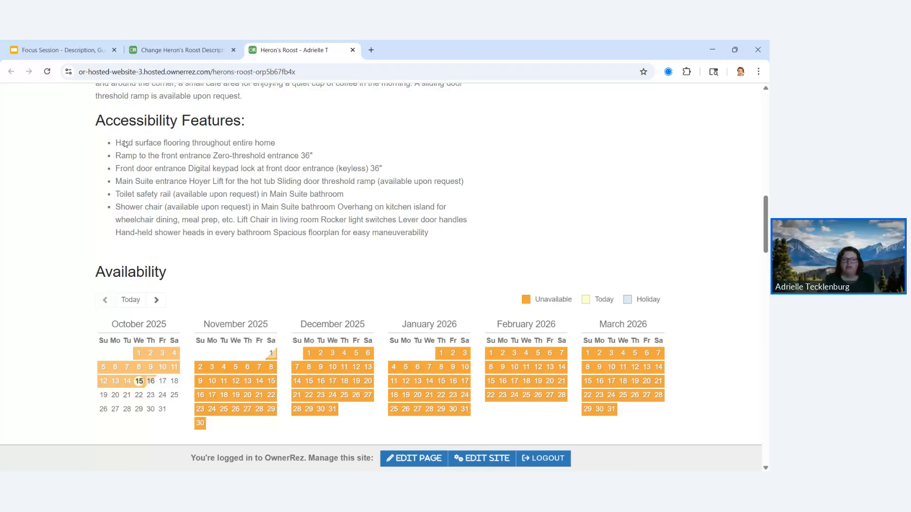
pyautogui.scroll(12, 516, 240)
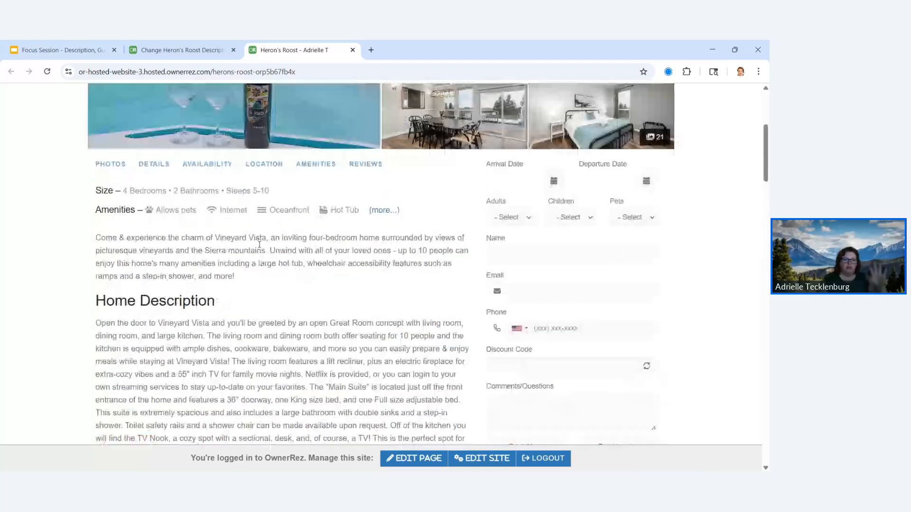
pyautogui.scroll(5, 260, 244)
# Return to the description editor and save and close the OwnerRez Website override.
pyautogui.click(182, 50)
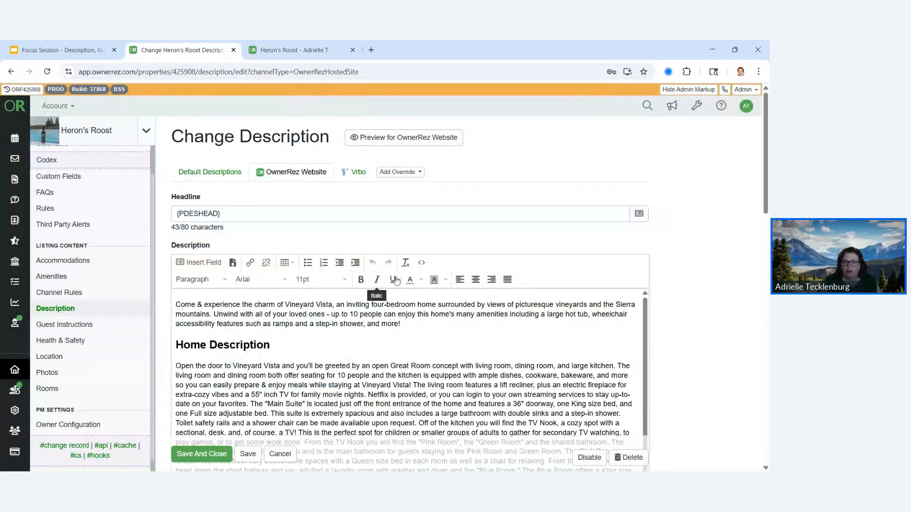
pyautogui.scroll(-3, 564, 333)
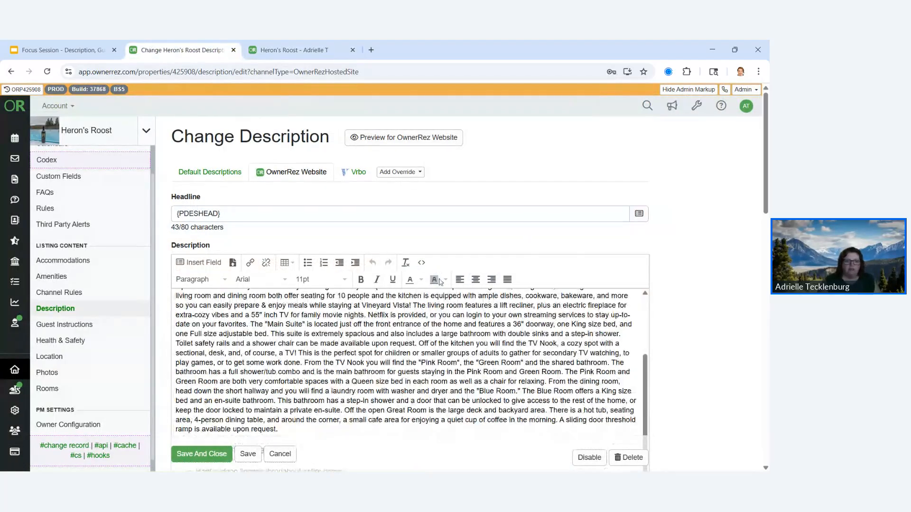
pyautogui.click(182, 454)
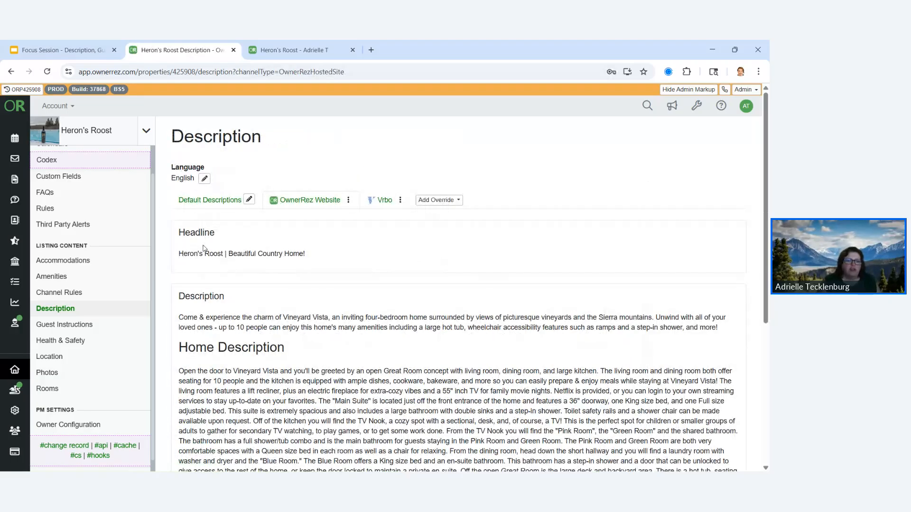
# Open Heron's Roost's guest instructions for editing and choose Smart lock as the check-in type.
pyautogui.click(89, 329)
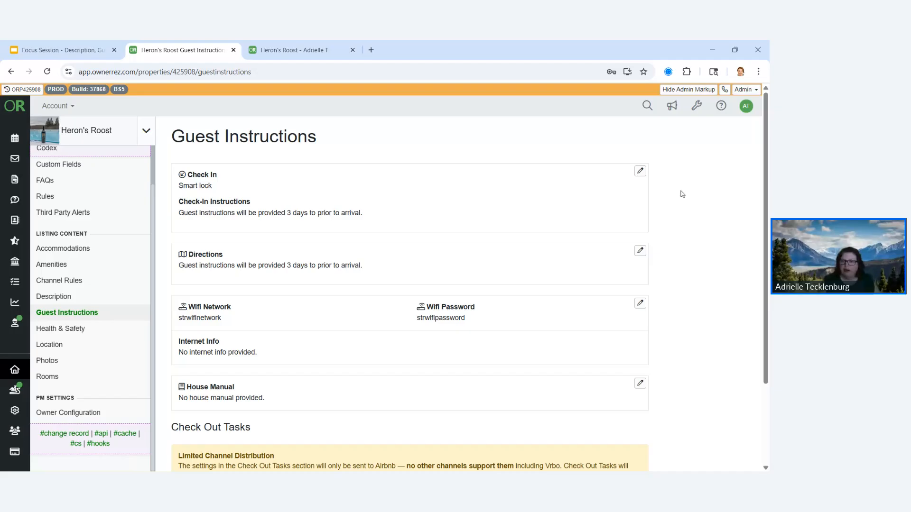
pyautogui.scroll(-3, 714, 193)
pyautogui.scroll(3, 714, 192)
pyautogui.click(640, 177)
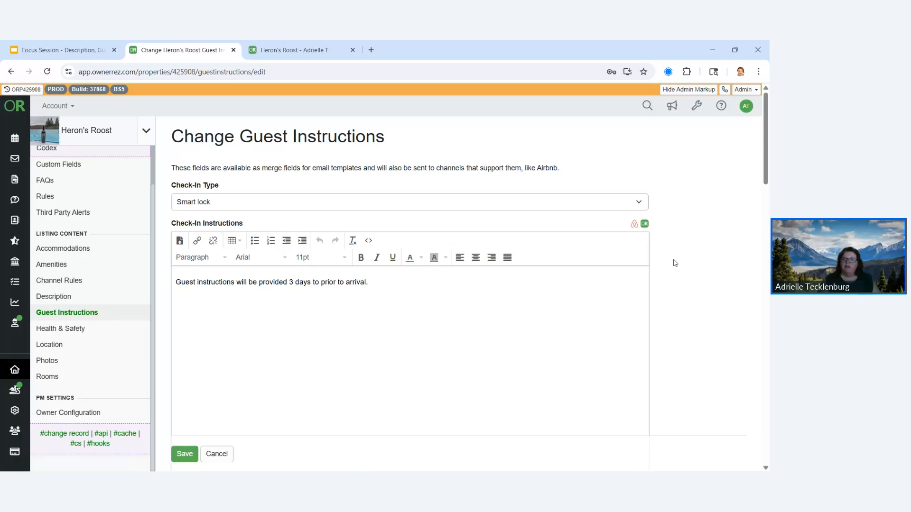
pyautogui.scroll(-3, 704, 230)
pyautogui.scroll(1, 695, 246)
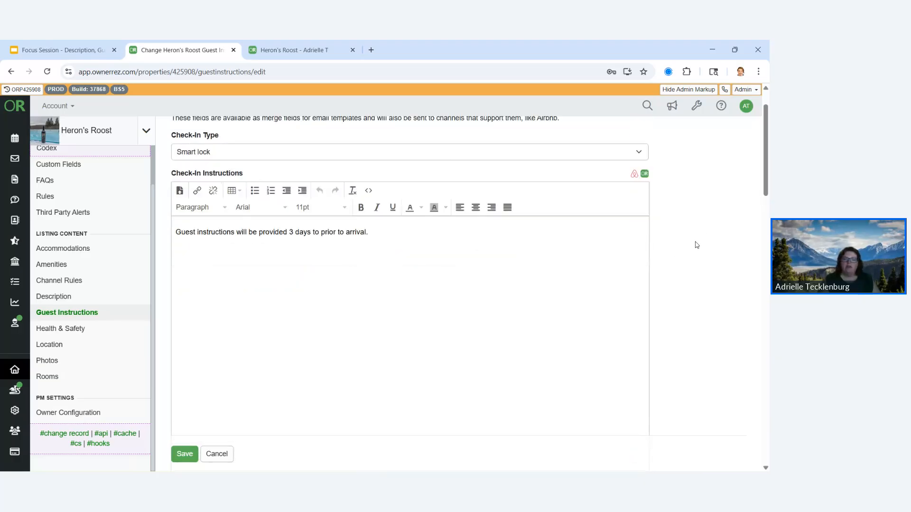
pyautogui.scroll(1, 443, 302)
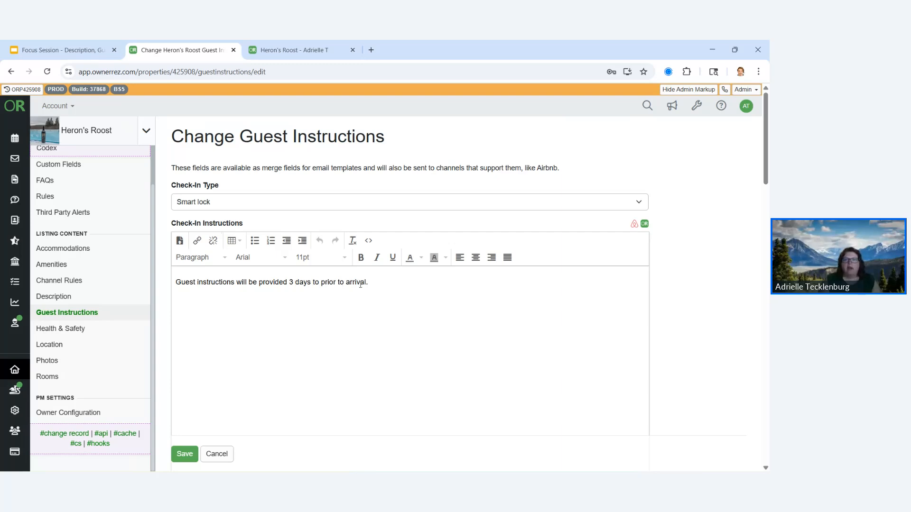
pyautogui.click(225, 208)
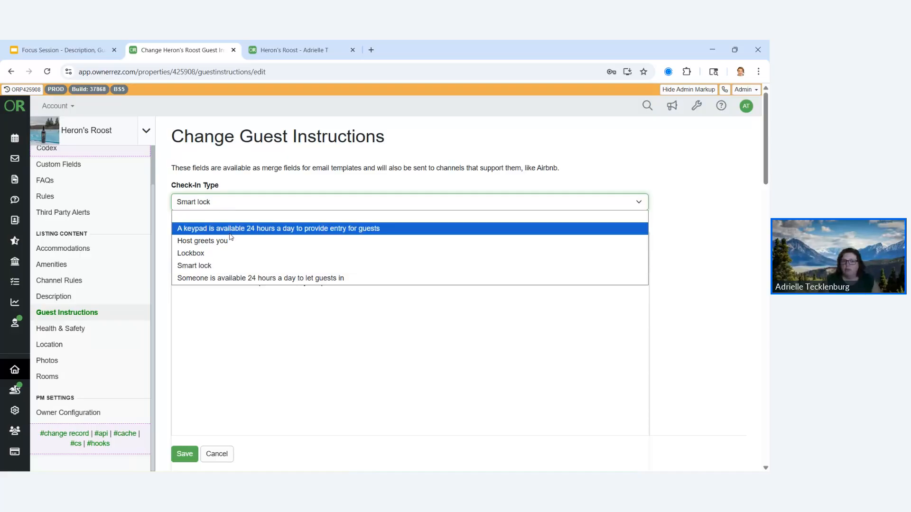
pyautogui.click(221, 265)
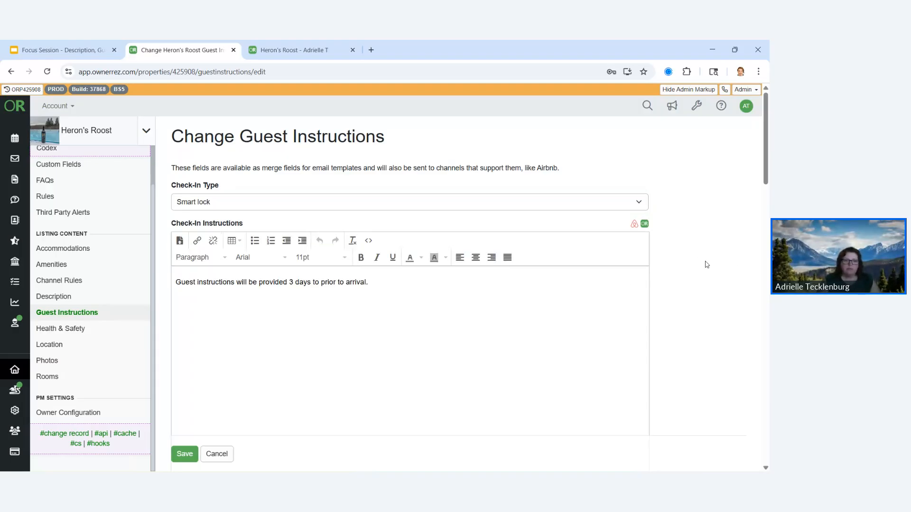
# Review the check-in instructions, directions, Wifi network and Wifi password fields of the guest instructions.
pyautogui.scroll(-2, 591, 277)
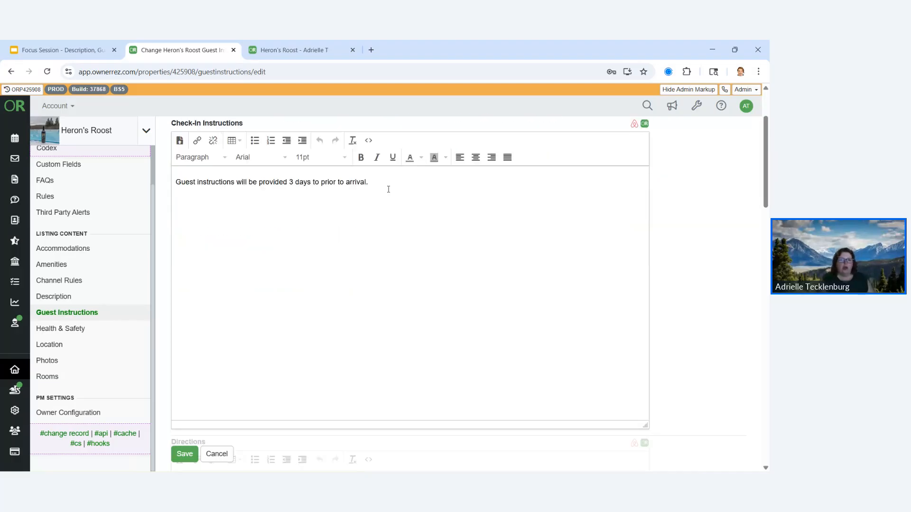
pyautogui.moveTo(387, 187); pyautogui.dragTo(175, 191)
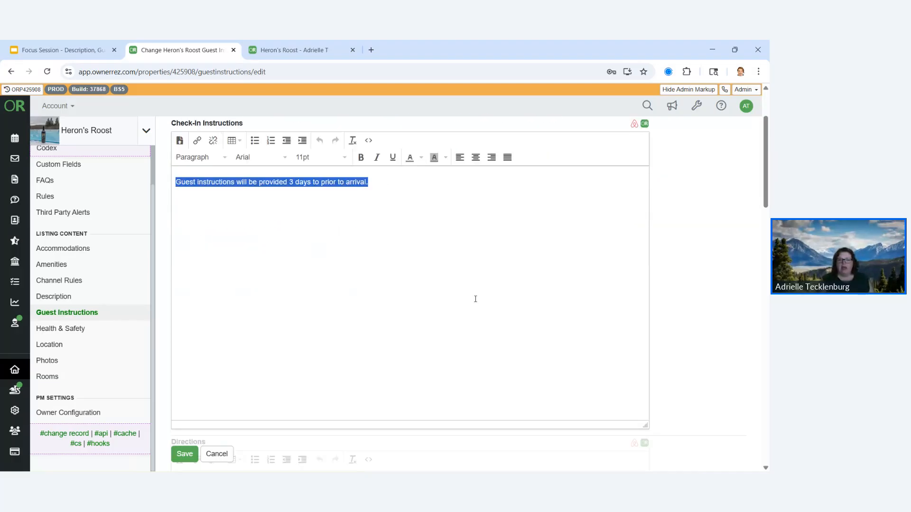
pyautogui.scroll(-4, 476, 299)
pyautogui.moveTo(386, 306); pyautogui.dragTo(279, 302)
pyautogui.click(563, 311)
pyautogui.scroll(-5, 612, 295)
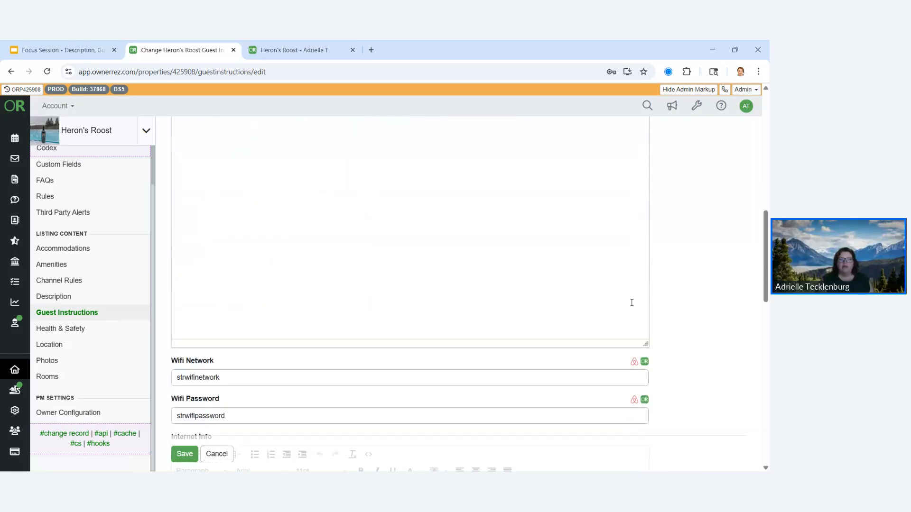
pyautogui.scroll(-4, 632, 303)
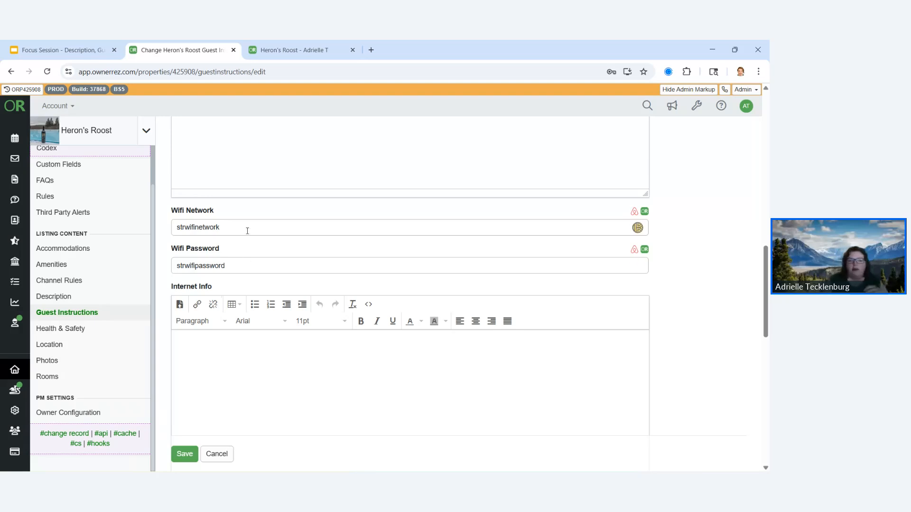
pyautogui.moveTo(247, 231); pyautogui.dragTo(142, 231)
pyautogui.click(286, 227)
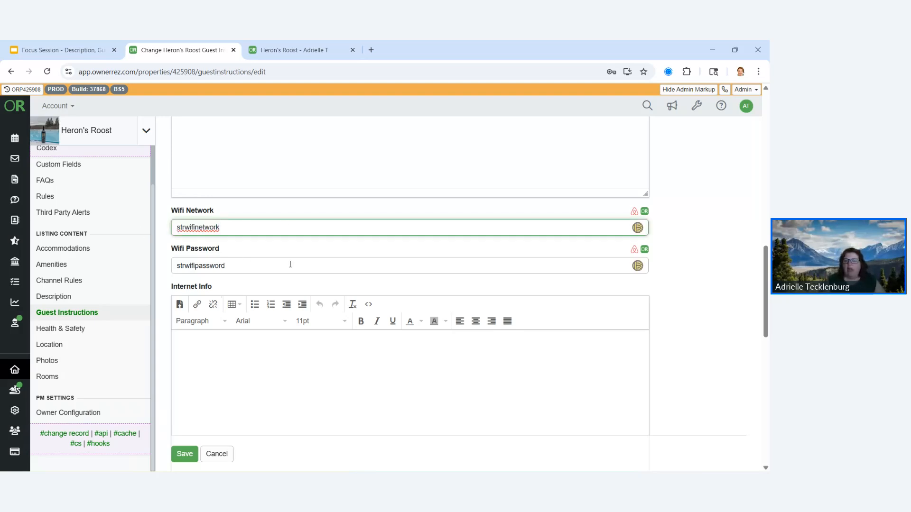
pyautogui.click(699, 365)
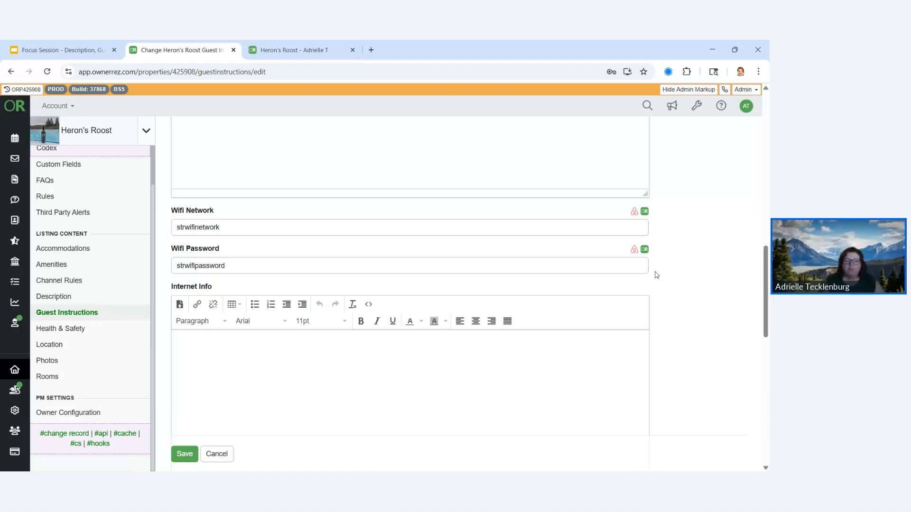
# Look over the Internet Info and House Manual fields and save the guest instructions.
pyautogui.scroll(-2, 684, 291)
pyautogui.scroll(-1, 684, 291)
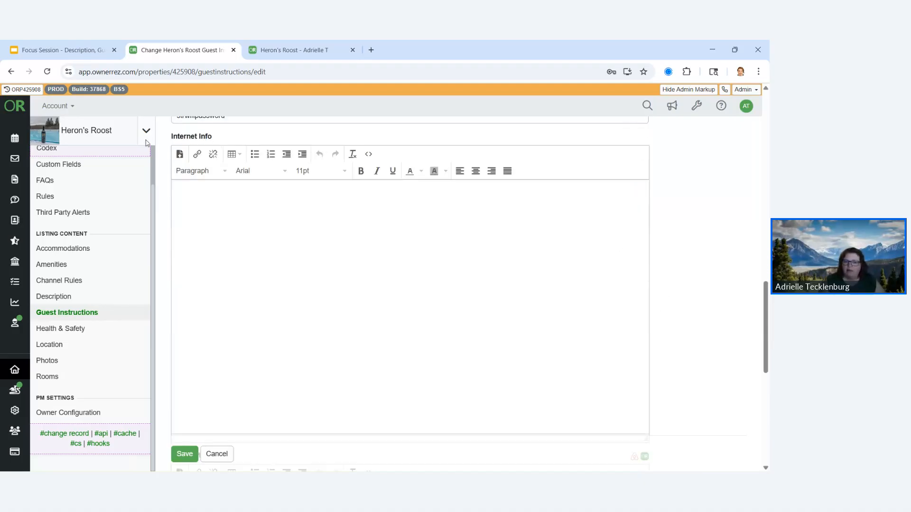
pyautogui.scroll(-1, 700, 310)
pyautogui.scroll(-3, 700, 310)
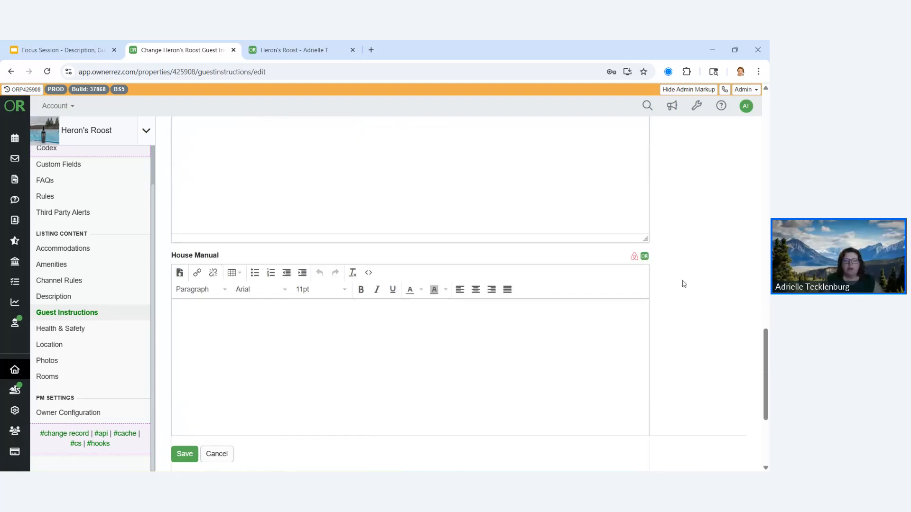
pyautogui.scroll(-2, 698, 278)
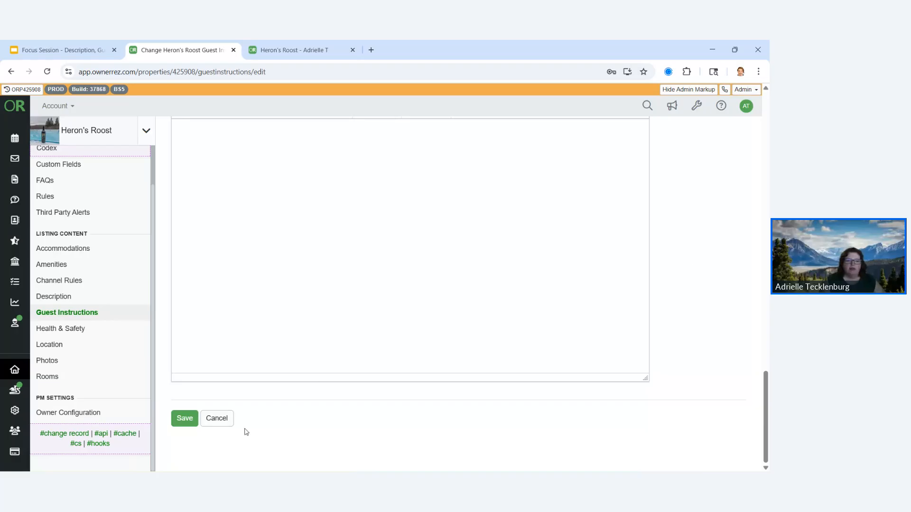
pyautogui.click(185, 418)
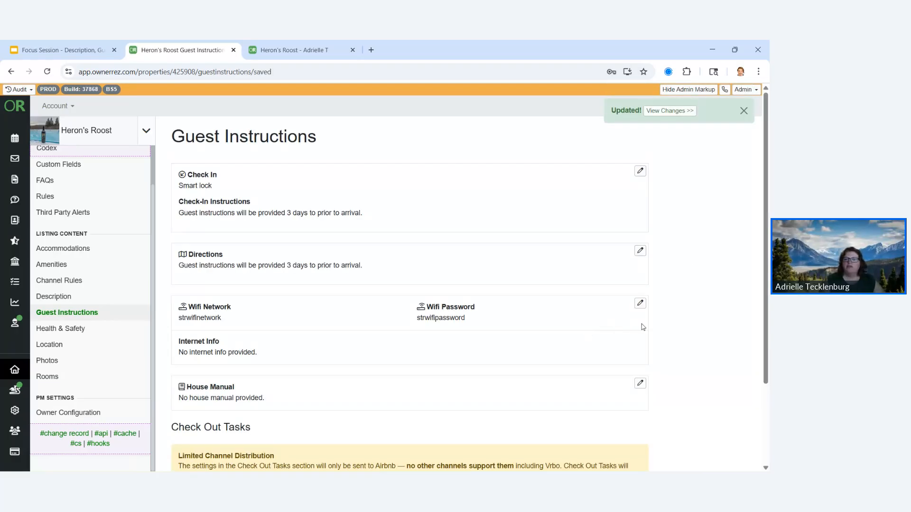
# Enable the Turn Things Off and Throw Away Trash check-out tasks.
pyautogui.scroll(-2, 686, 327)
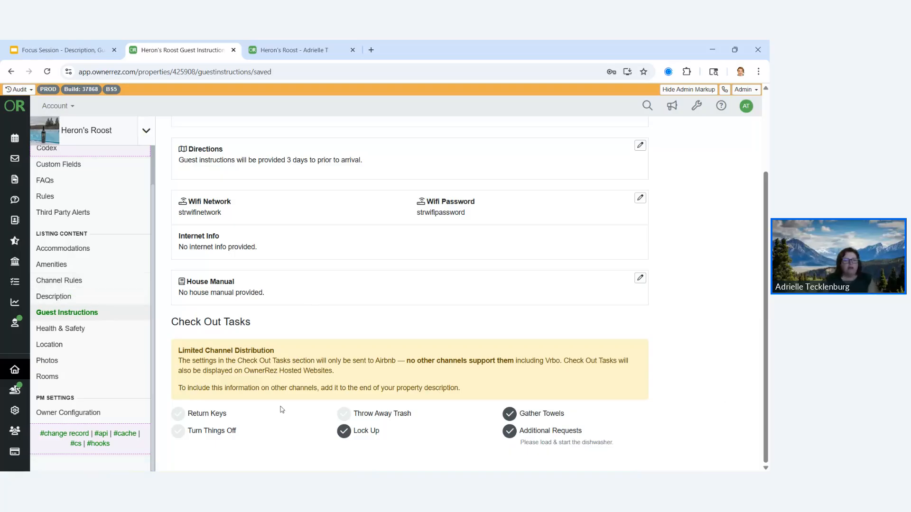
pyautogui.click(176, 432)
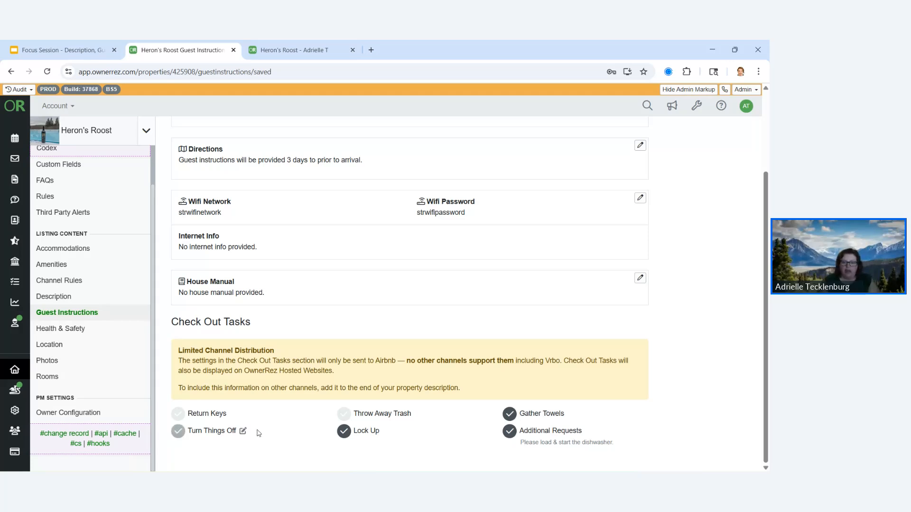
pyautogui.click(348, 419)
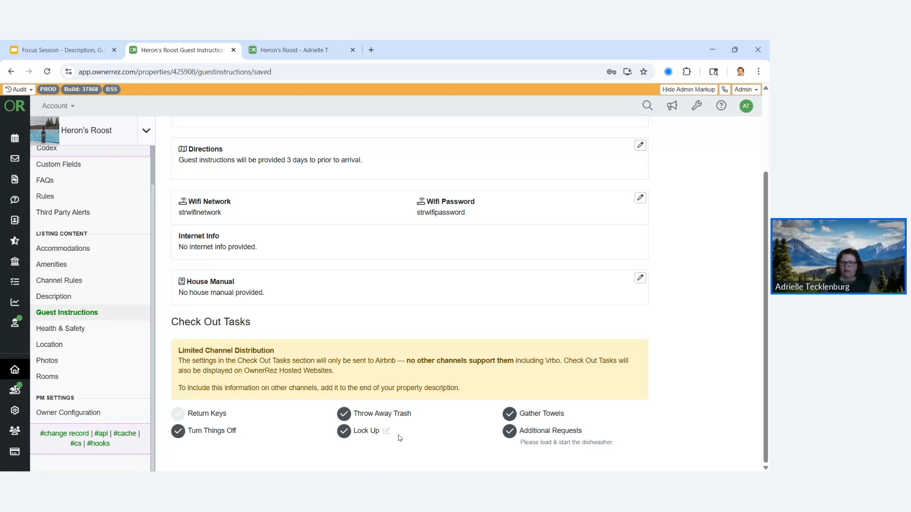
# Switch the Additional Requests check-out task off and back on, and open its details text without editing it.
pyautogui.click(510, 432)
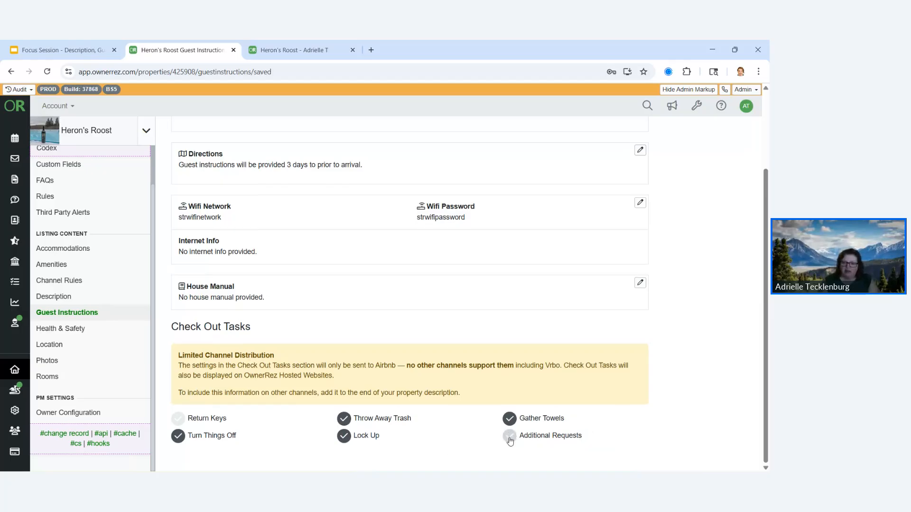
pyautogui.click(510, 438)
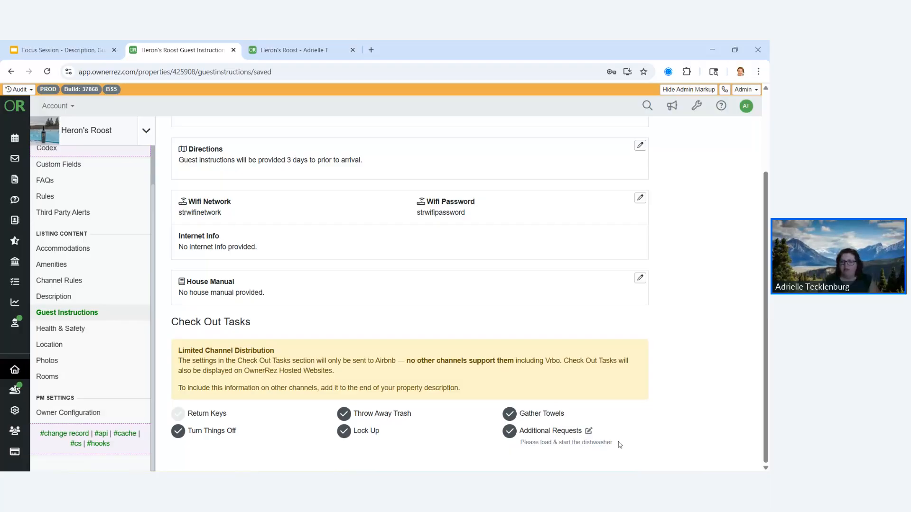
pyautogui.click(589, 431)
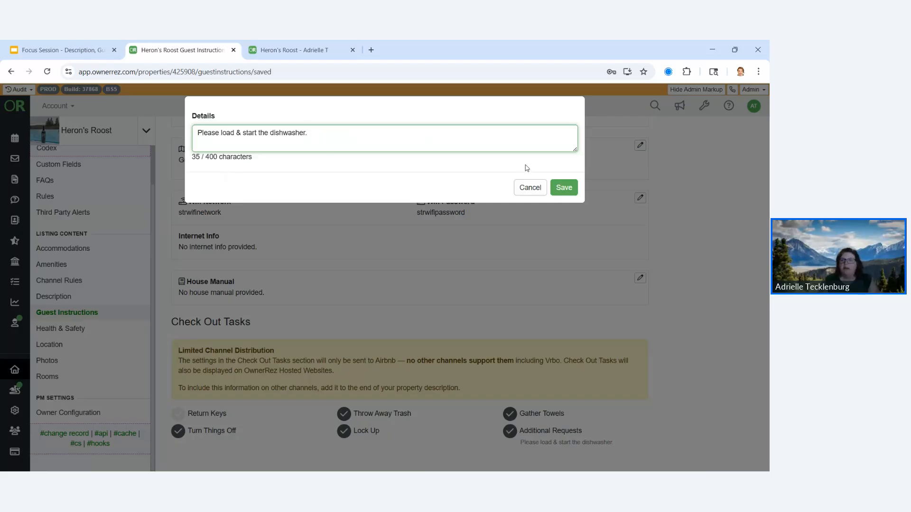
pyautogui.click(528, 189)
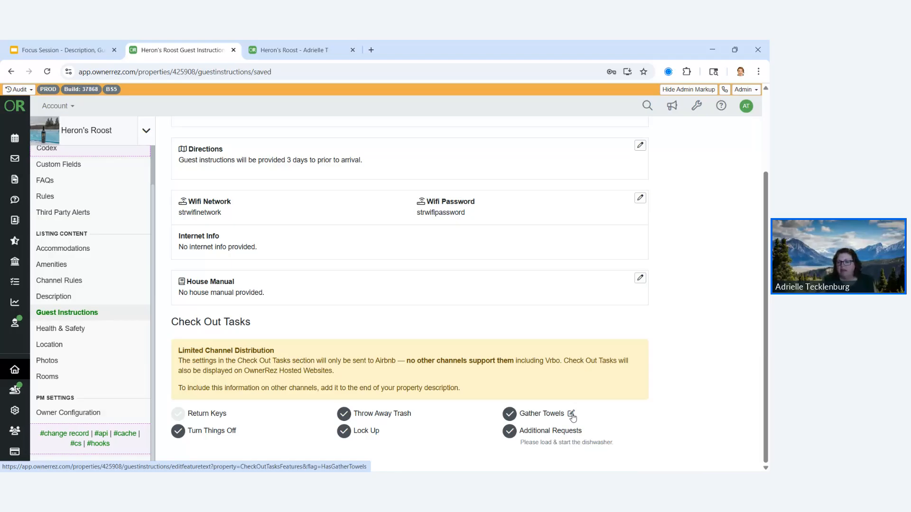
# Add the details "Please place used towels in the bathtub." to the Gather Towels check-out task and save them.
pyautogui.click(572, 415)
pyautogui.write('Pl')
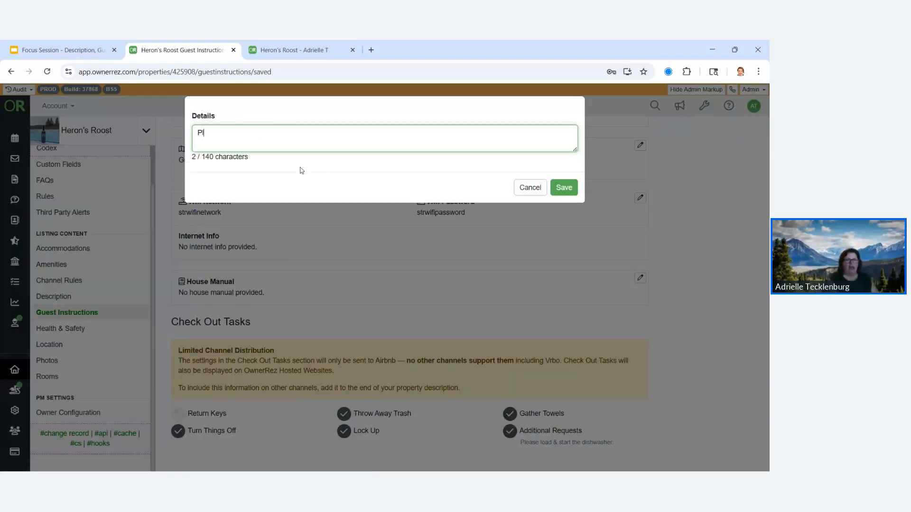
pyautogui.write('ease place used ')
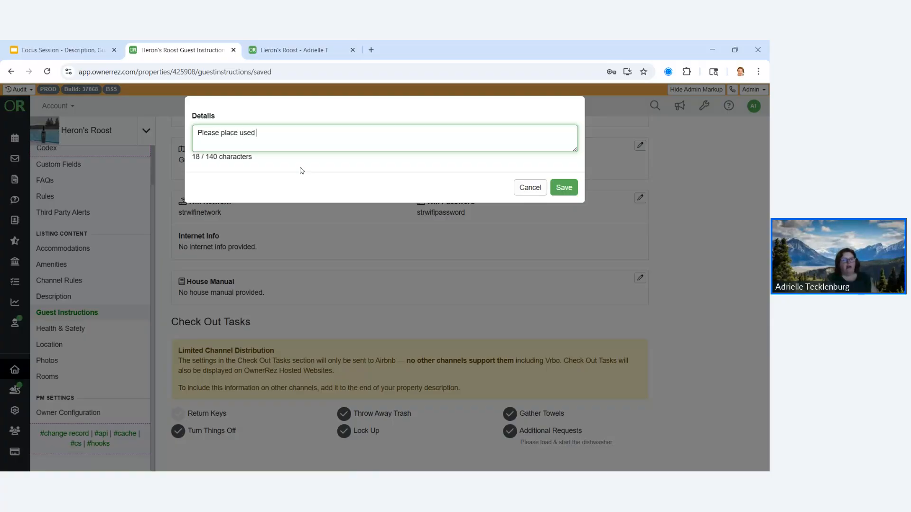
pyautogui.write('towels in the bathtub.')
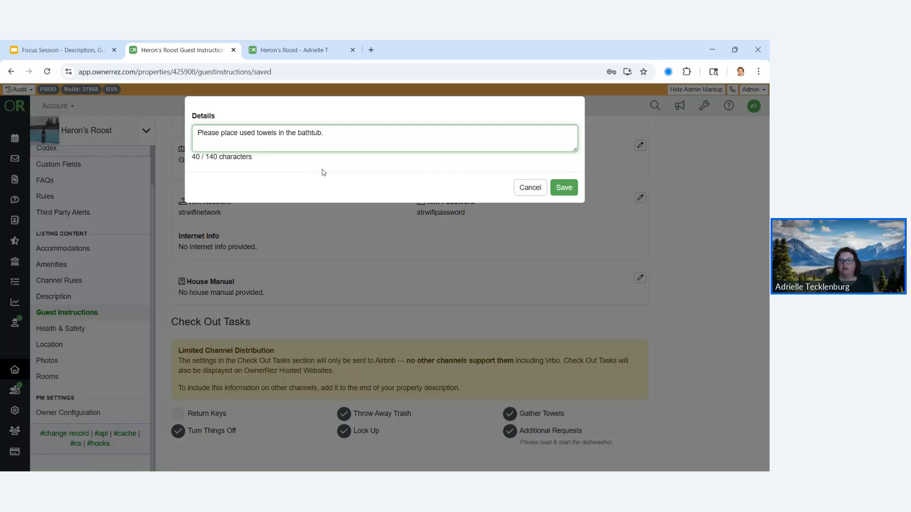
pyautogui.click(563, 189)
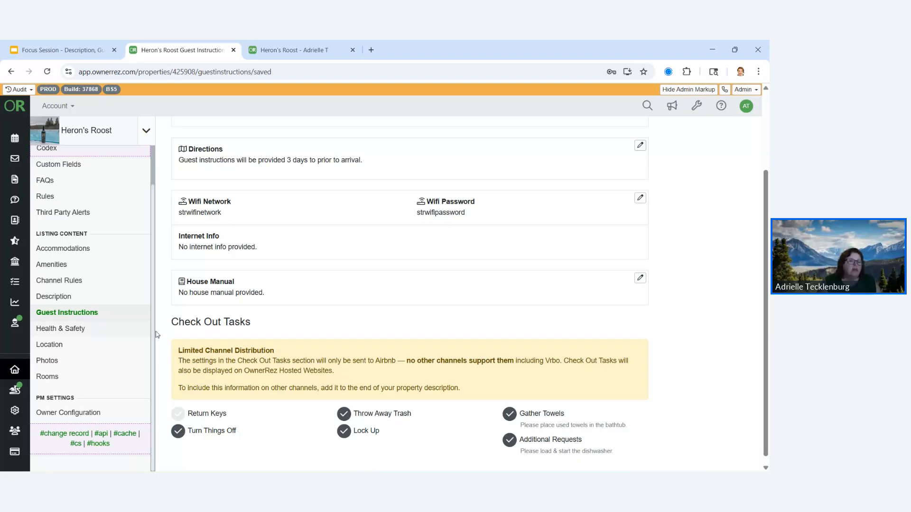
# On the Health & Safety page, add the details "Under the sink in the hallway bathroom." to the First Aid Kit feature and save them.
pyautogui.click(87, 333)
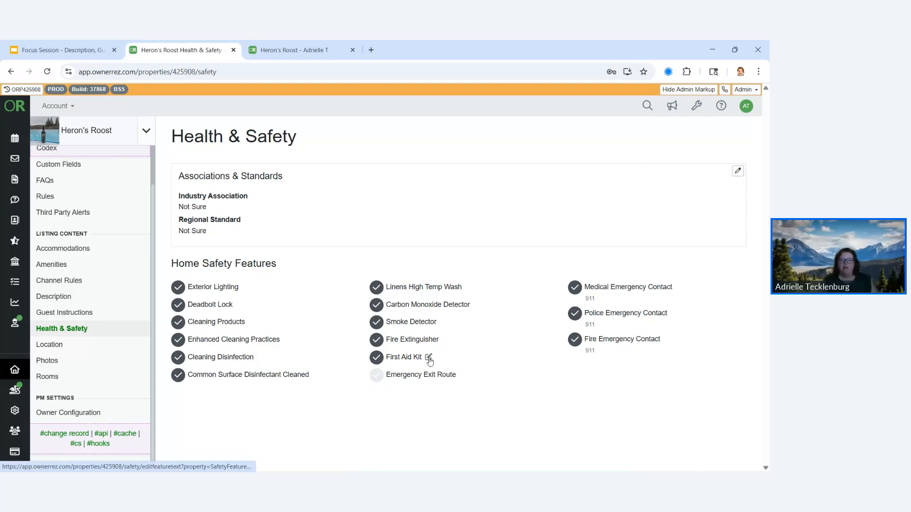
pyautogui.click(428, 357)
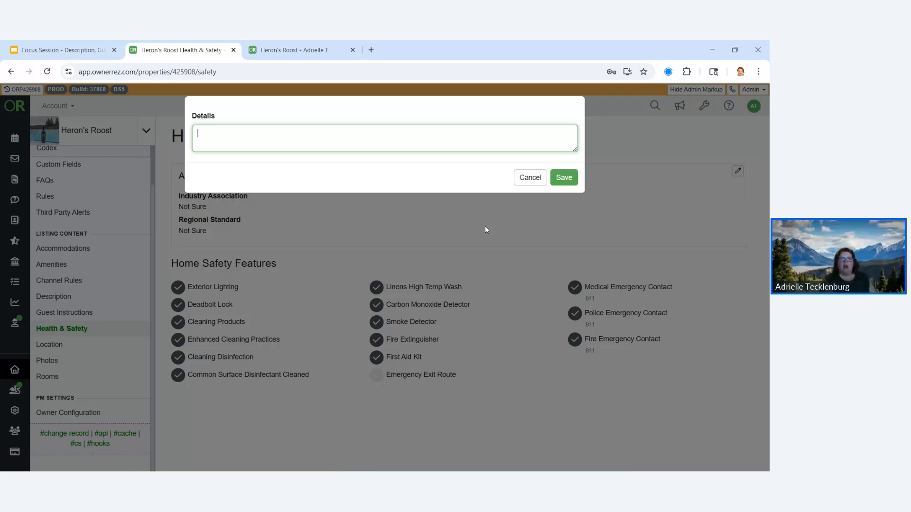
pyautogui.write('Under')
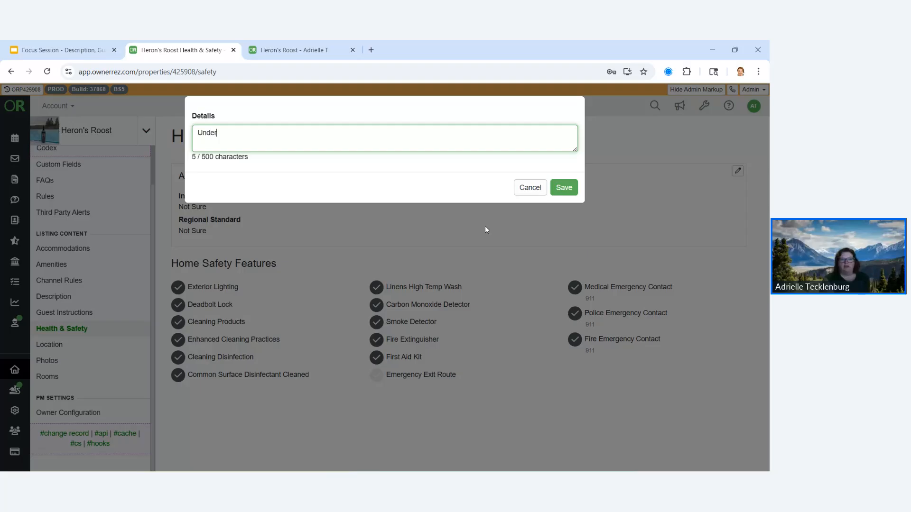
pyautogui.write(' the sink in the ha')
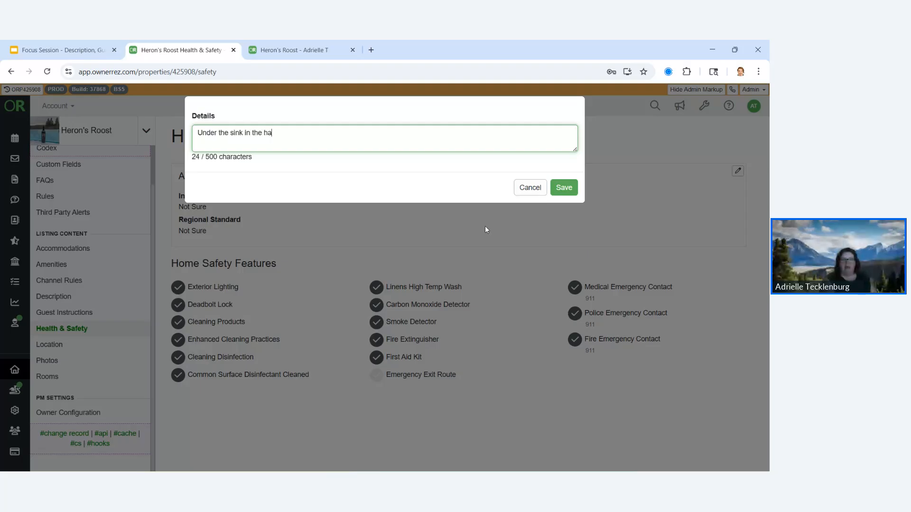
pyautogui.write('llway bathroom.')
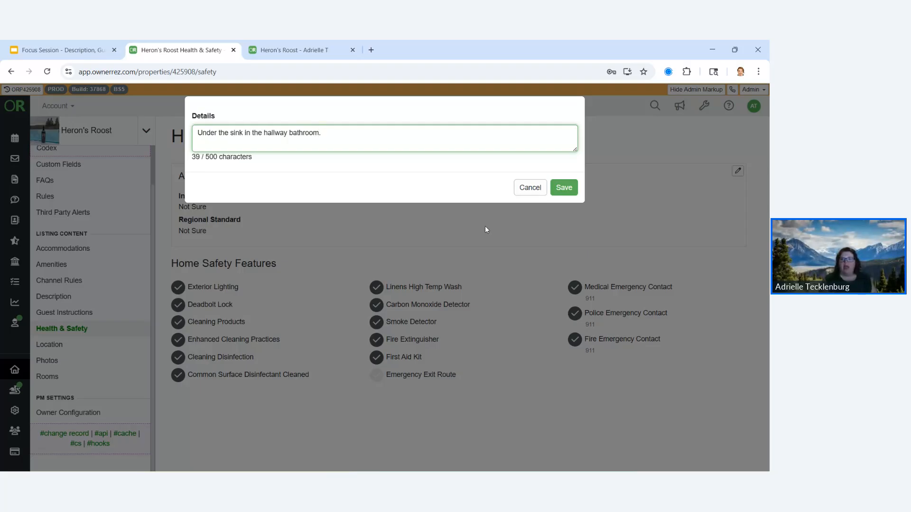
pyautogui.click(577, 181)
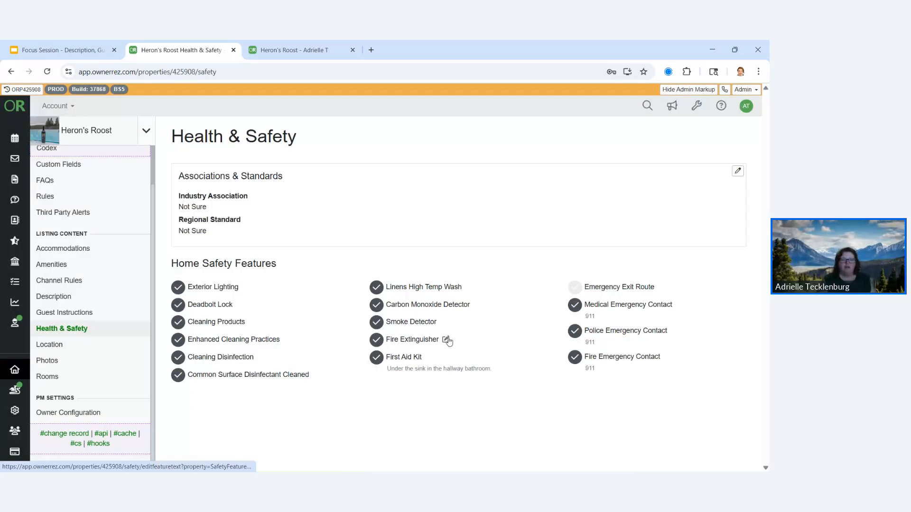
# Add the details "Mounted on side of cabinet next to garage door." to the Fire Extinguisher safety feature and save them.
pyautogui.click(443, 340)
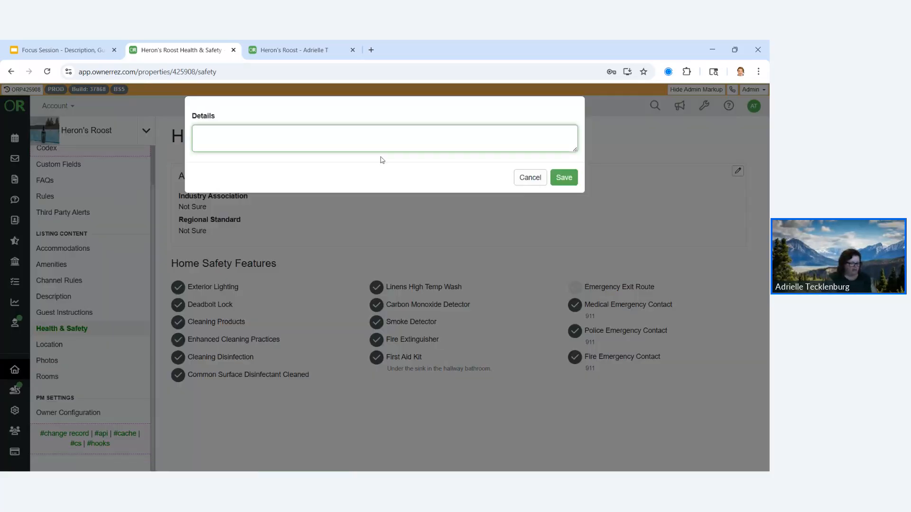
pyautogui.write('Mounted on side of cabin')
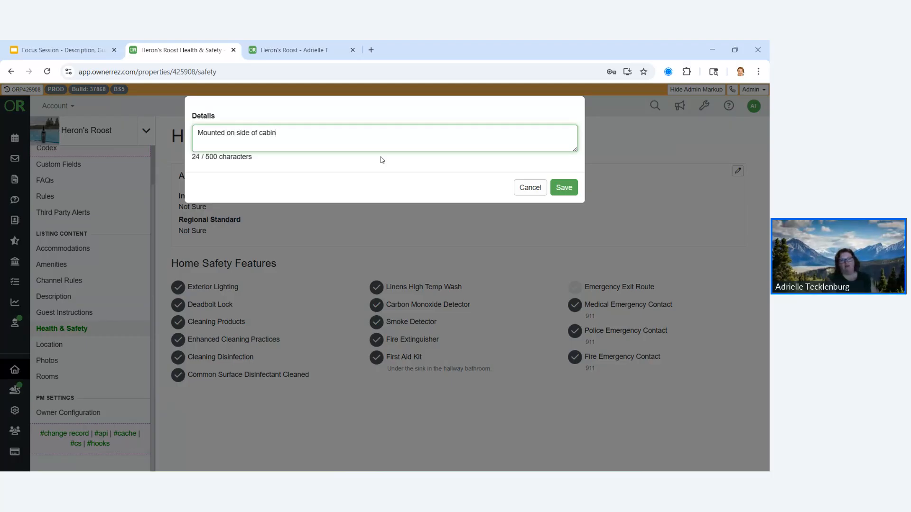
pyautogui.write('et next to garage door.')
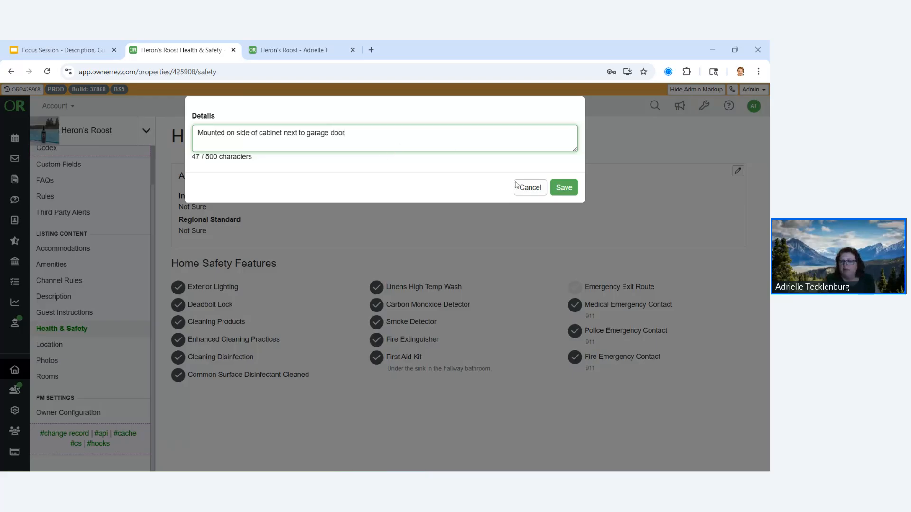
pyautogui.click(562, 192)
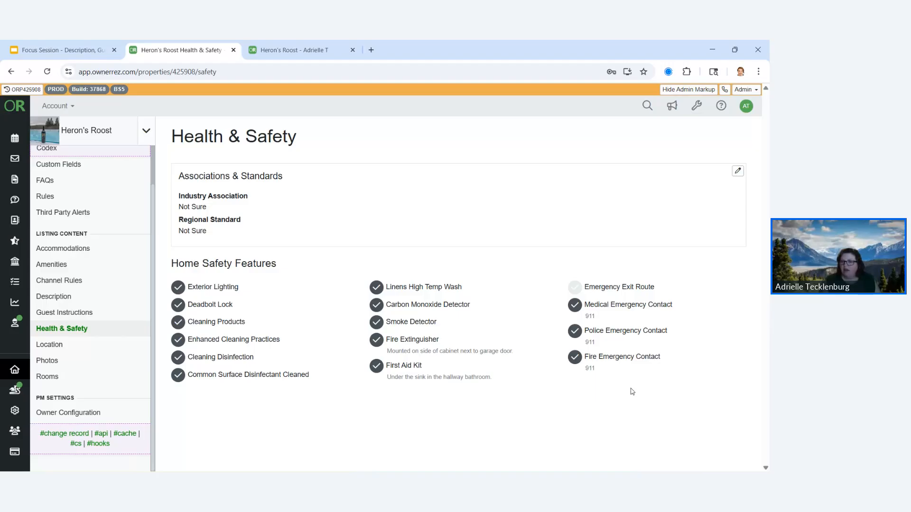
pyautogui.moveTo(619, 372)
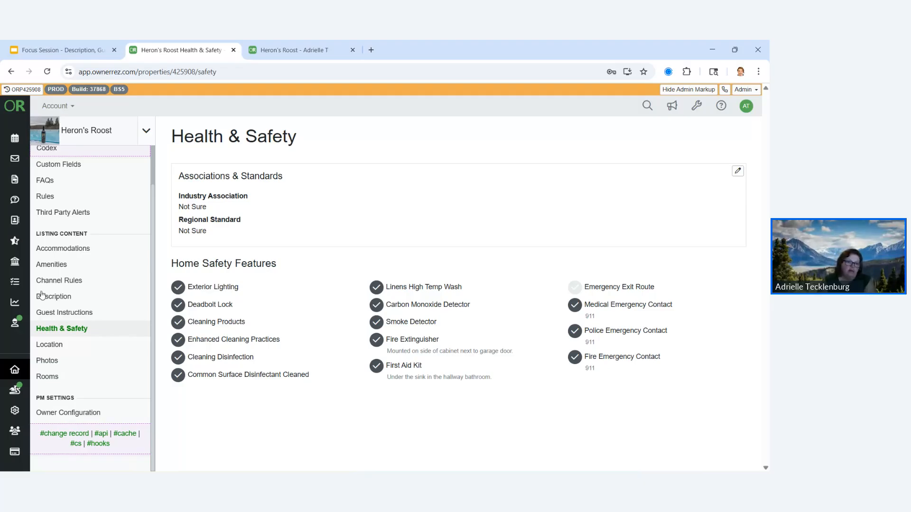
# Review the property's default description, and switch to the presentation to show the Descriptions rules slide.
pyautogui.click(82, 297)
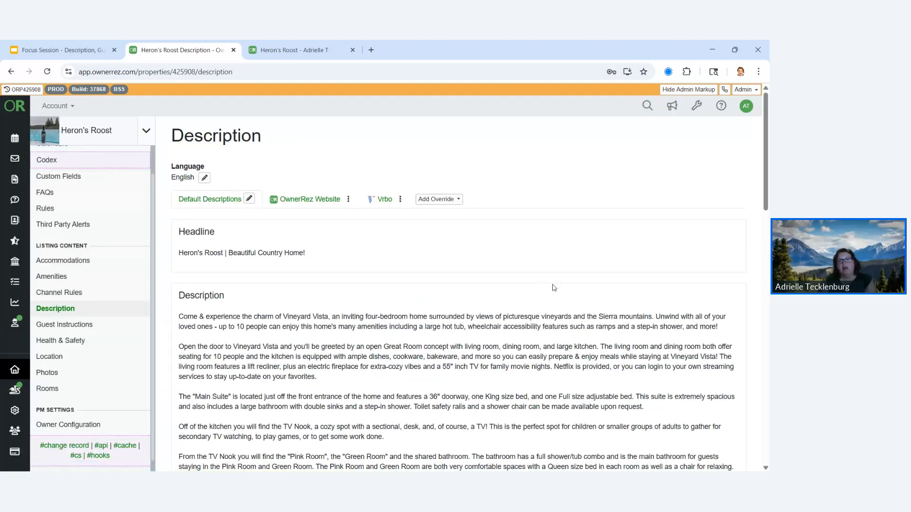
pyautogui.scroll(-2, 555, 287)
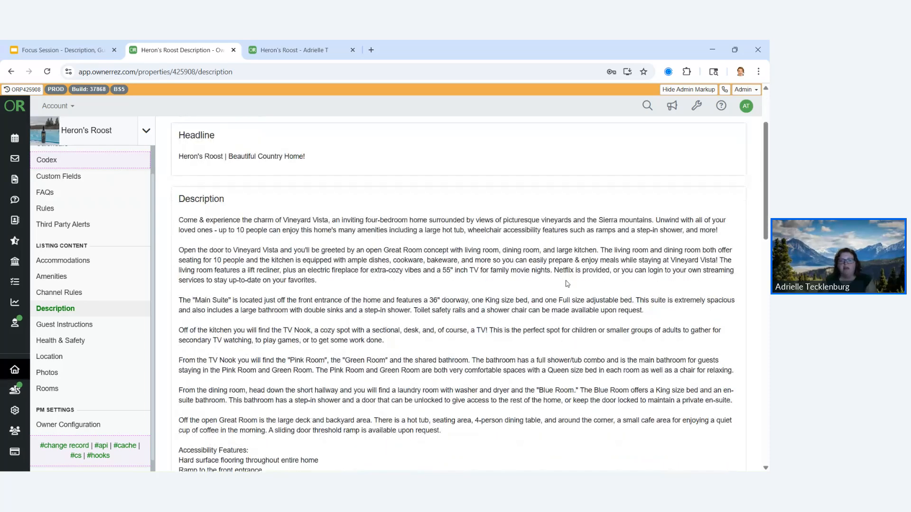
pyautogui.scroll(1, 564, 285)
pyautogui.scroll(-1, 567, 284)
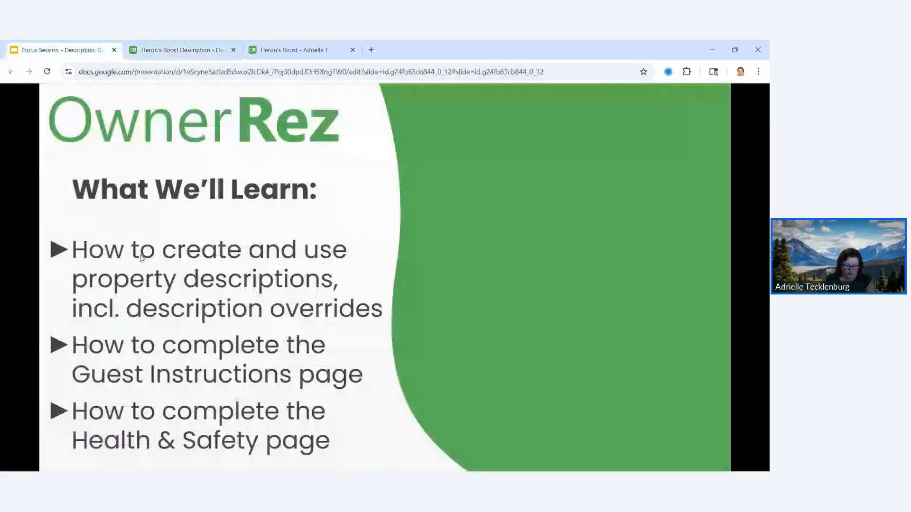
pyautogui.click(62, 50)
pyautogui.click(579, 257)
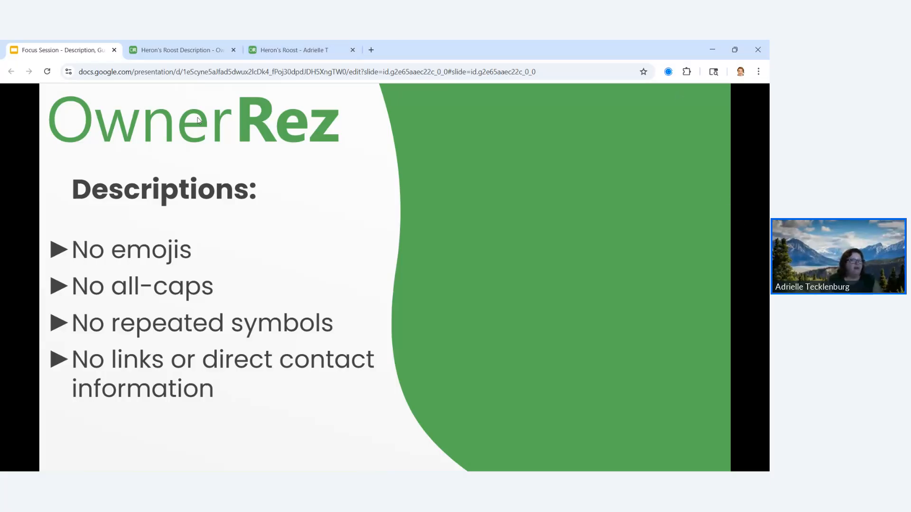
# Return to OwnerRez and open the default descriptions for editing, starting at the headline.
pyautogui.click(194, 55)
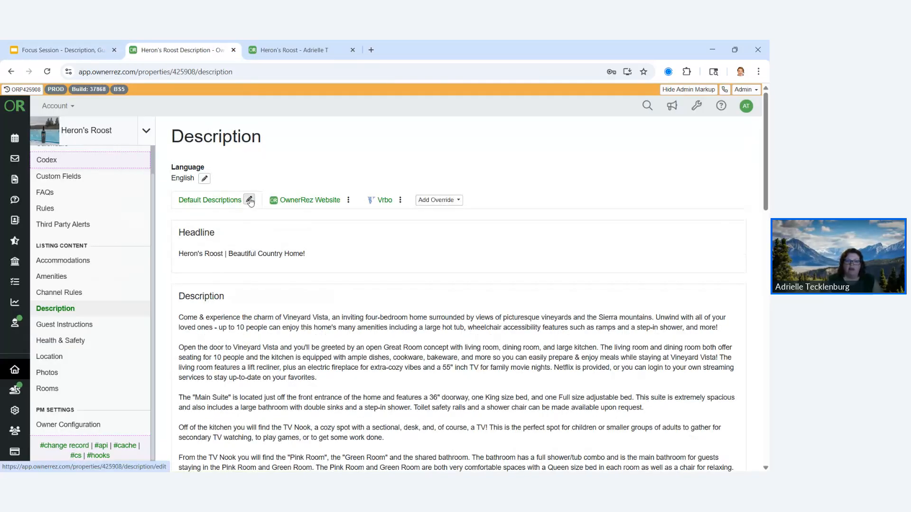
pyautogui.click(250, 200)
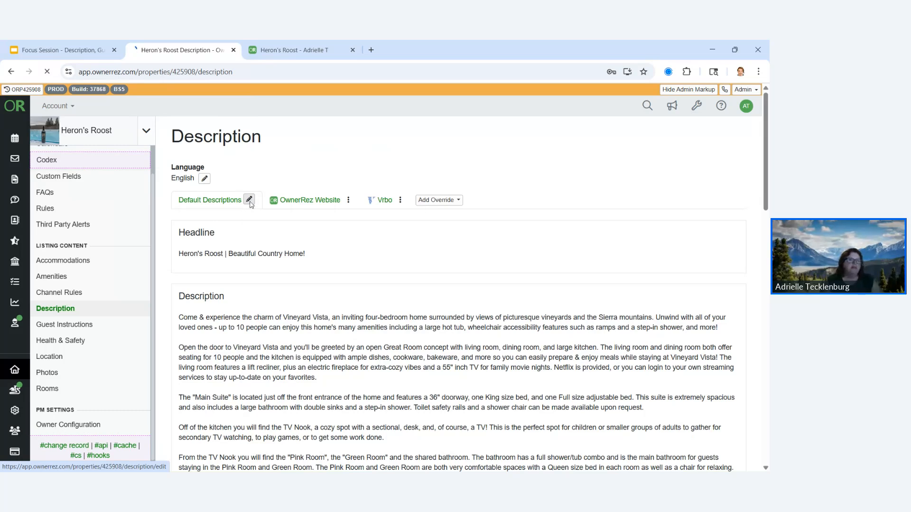
pyautogui.click(342, 212)
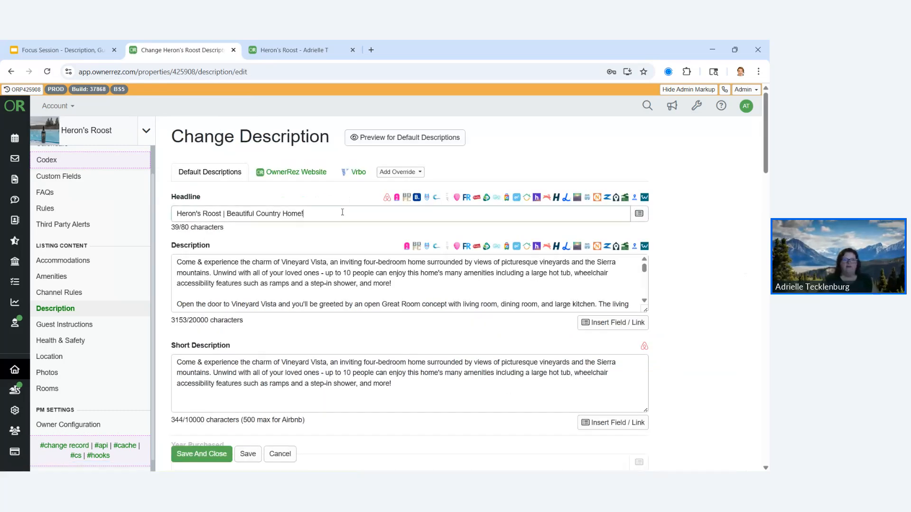
# Add two extra exclamation marks to the end of the headline and remove them again.
pyautogui.write('!')
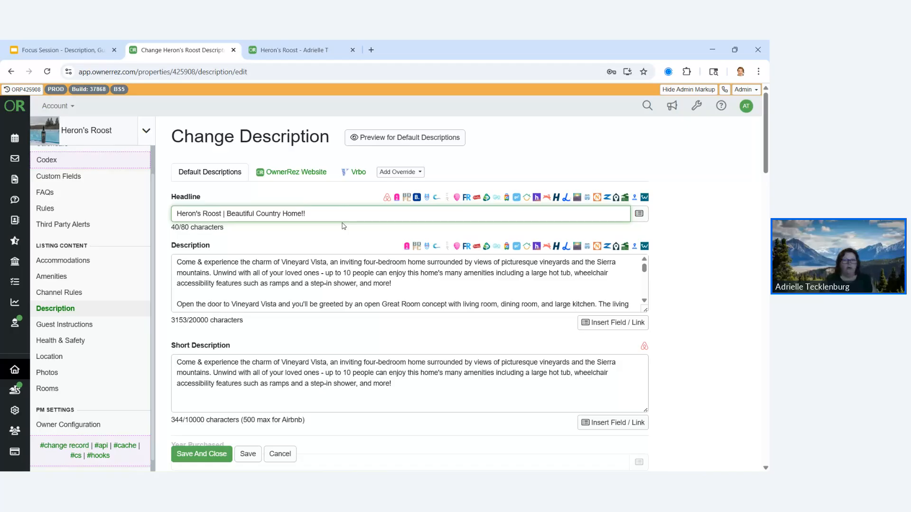
pyautogui.write('!')
pyautogui.click(329, 293)
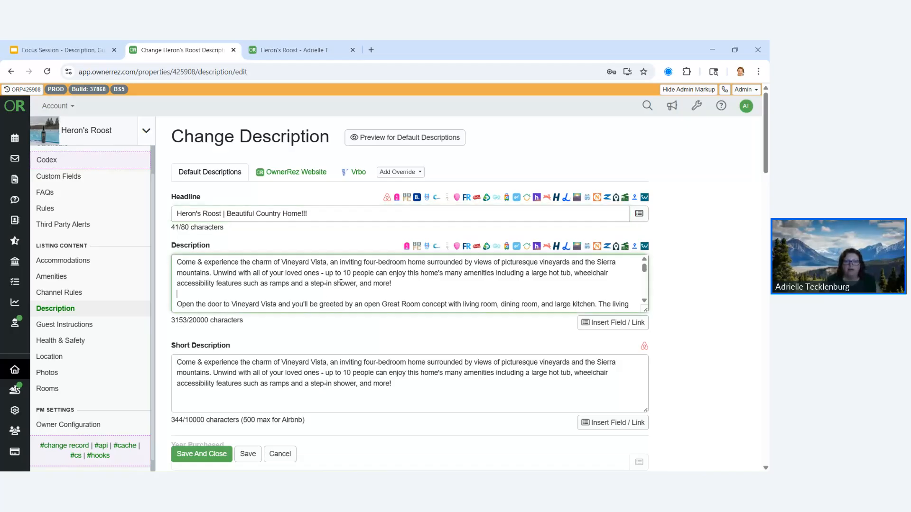
pyautogui.click(310, 214)
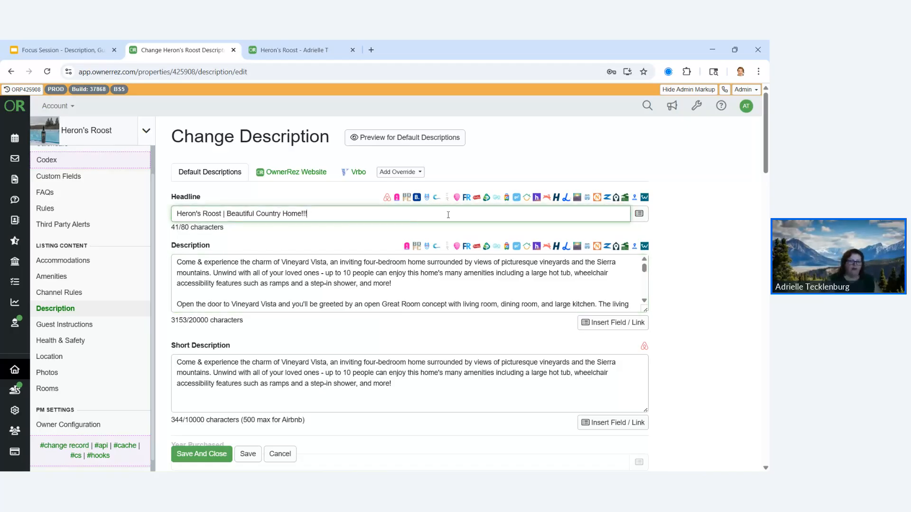
pyautogui.press('BackSpace')
pyautogui.press('BackSpace')
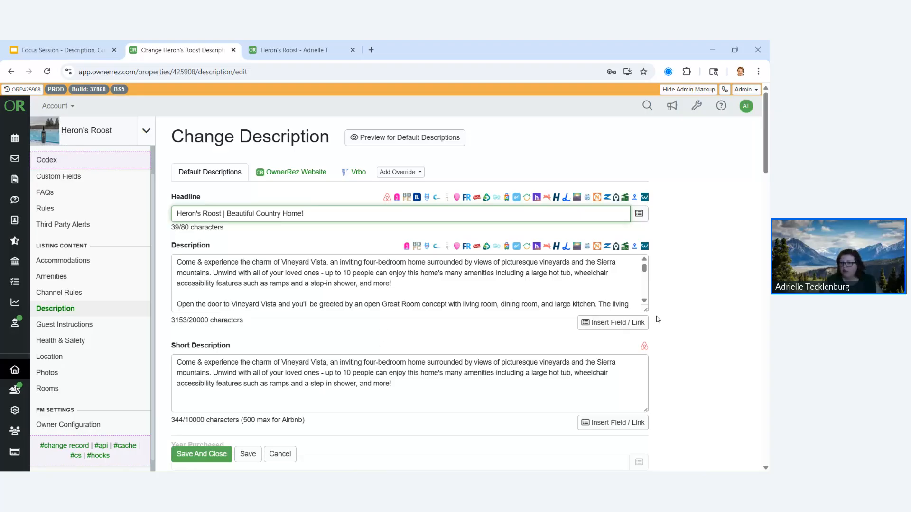
# Look over the Description and Short Description fields of the default descriptions.
pyautogui.click(688, 305)
pyautogui.scroll(-1, 695, 258)
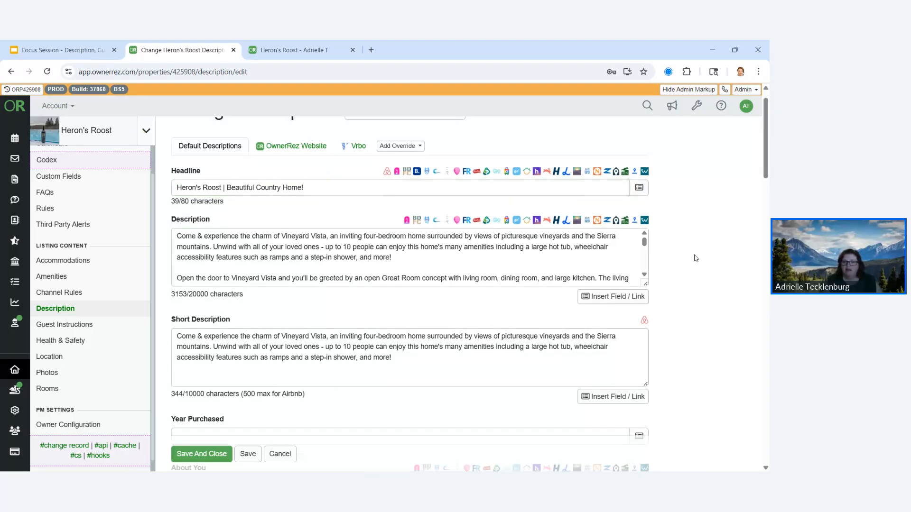
pyautogui.scroll(-1, 696, 257)
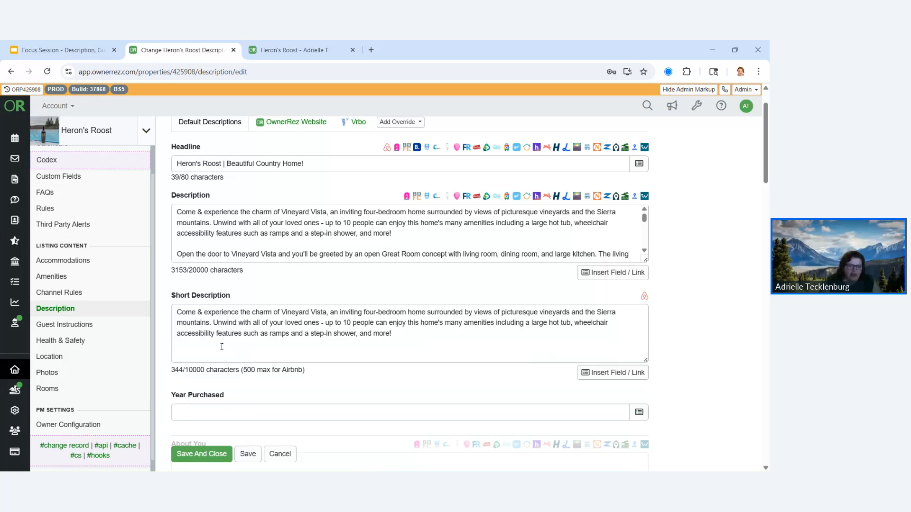
pyautogui.click(213, 323)
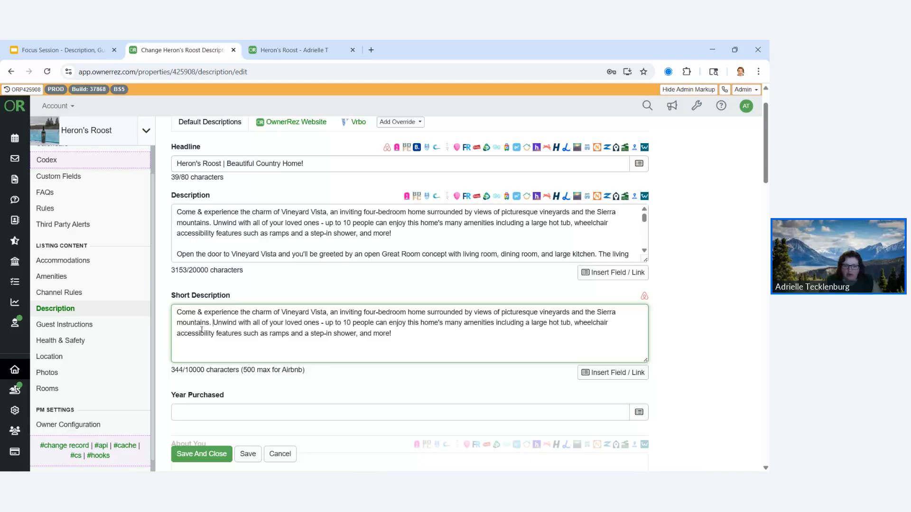
pyautogui.press('BackSpace')
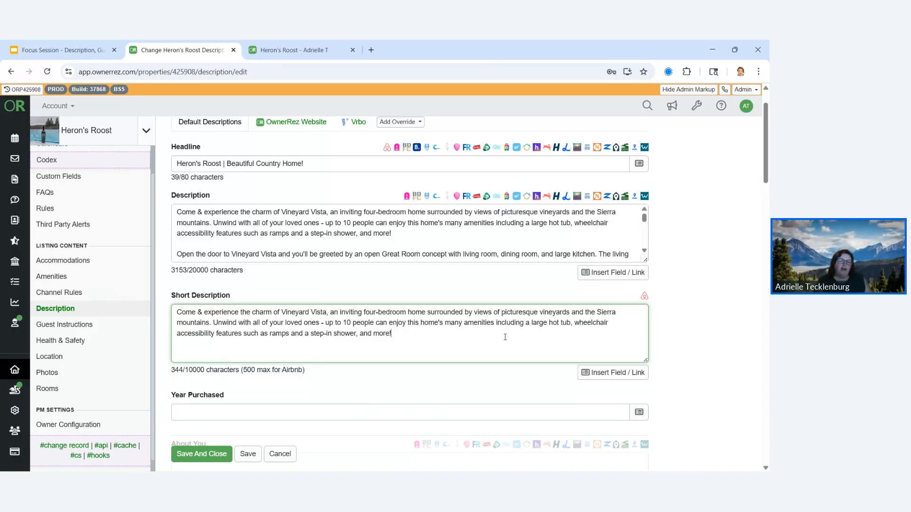
# Replace the word "Beautiful" in the default headline with the all-caps "BEAUTIFUL".
pyautogui.click(325, 166)
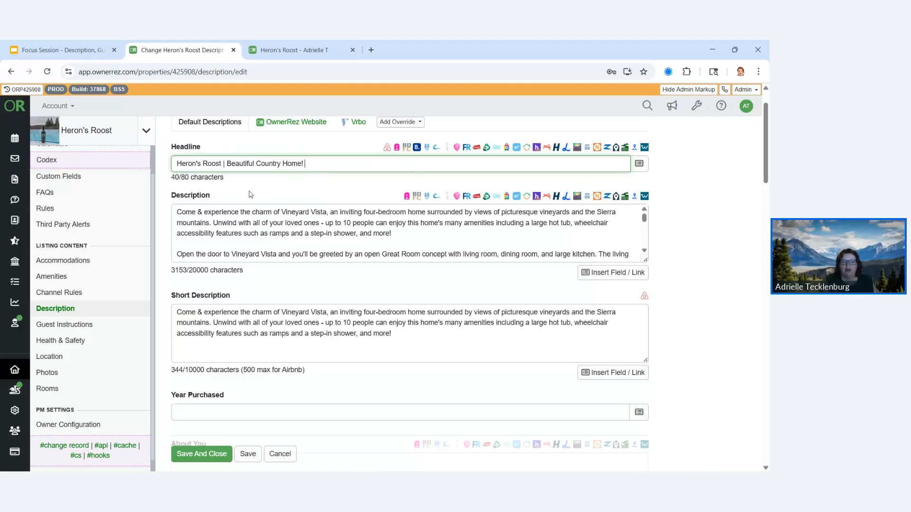
pyautogui.moveTo(256, 164); pyautogui.dragTo(227, 167)
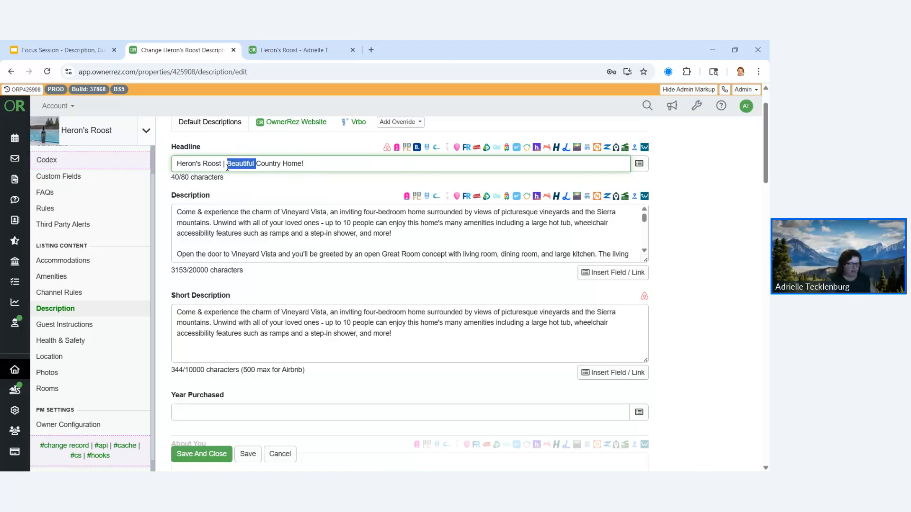
pyautogui.press('BackSpace')
pyautogui.write('BEAUTIFUL')
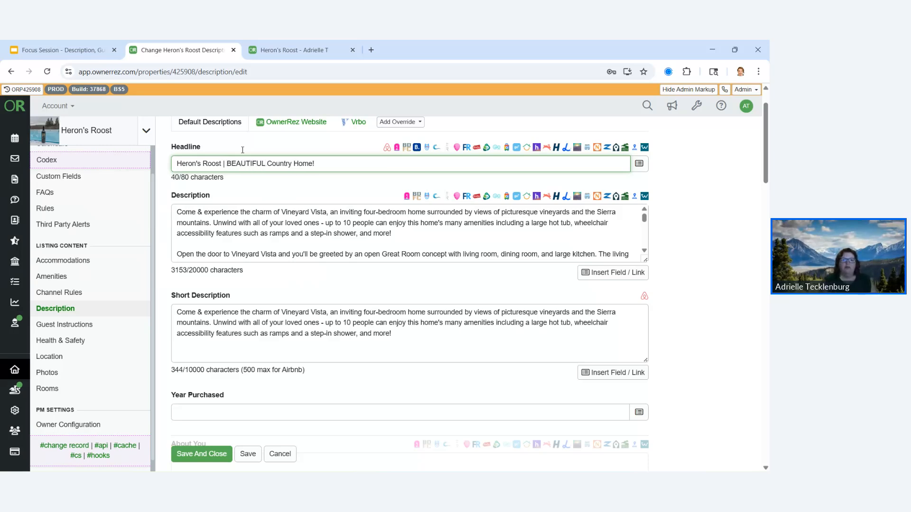
pyautogui.click(325, 204)
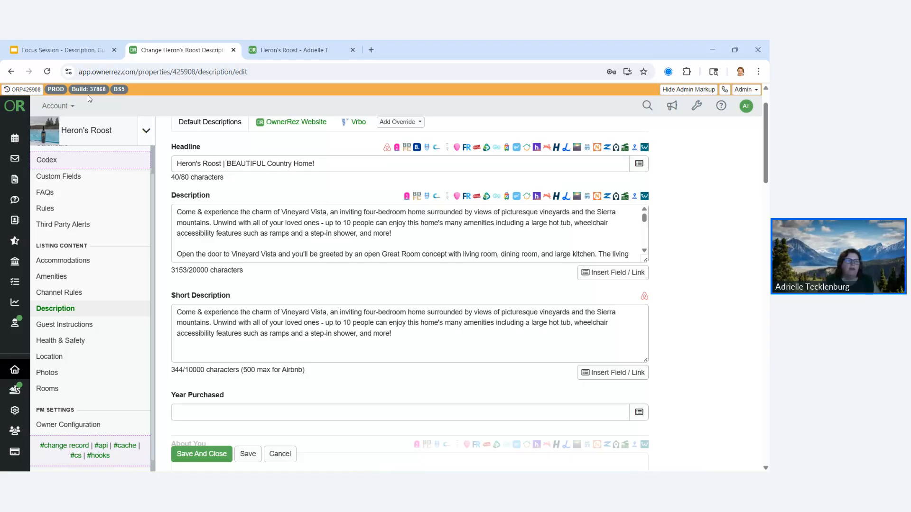
# Switch to the presentation and advance past the What We Learned slide to the Available Resources slide.
pyautogui.click(67, 54)
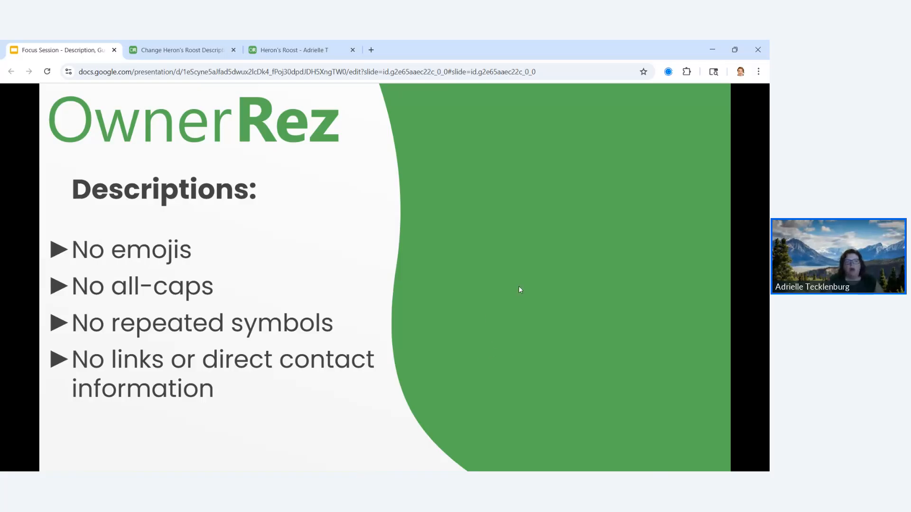
pyautogui.press('Right')
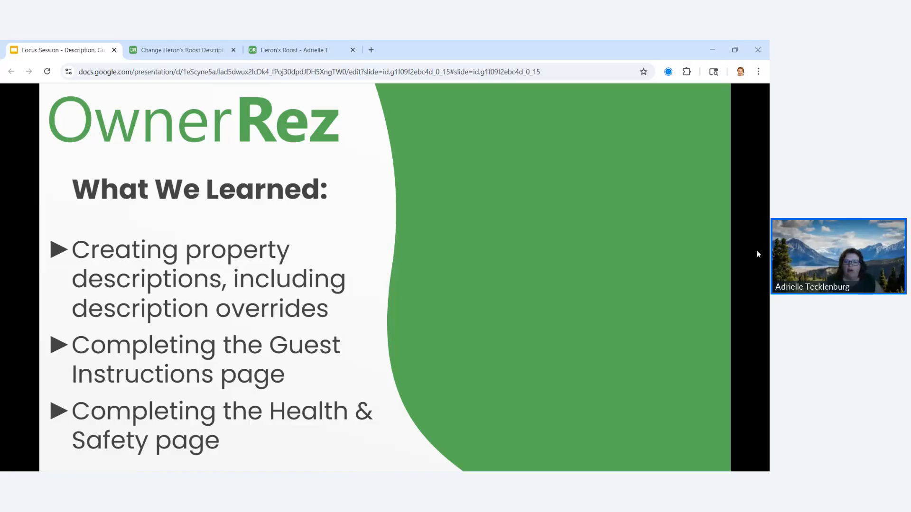
pyautogui.click(741, 222)
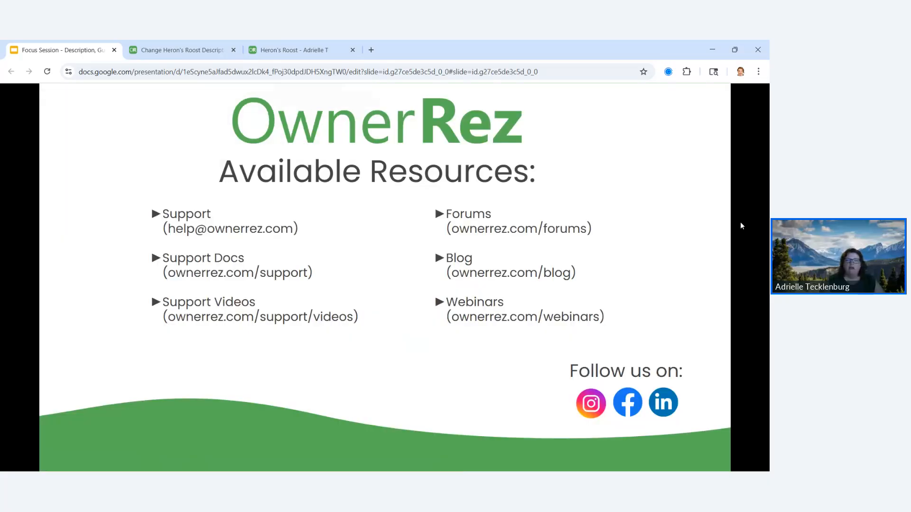